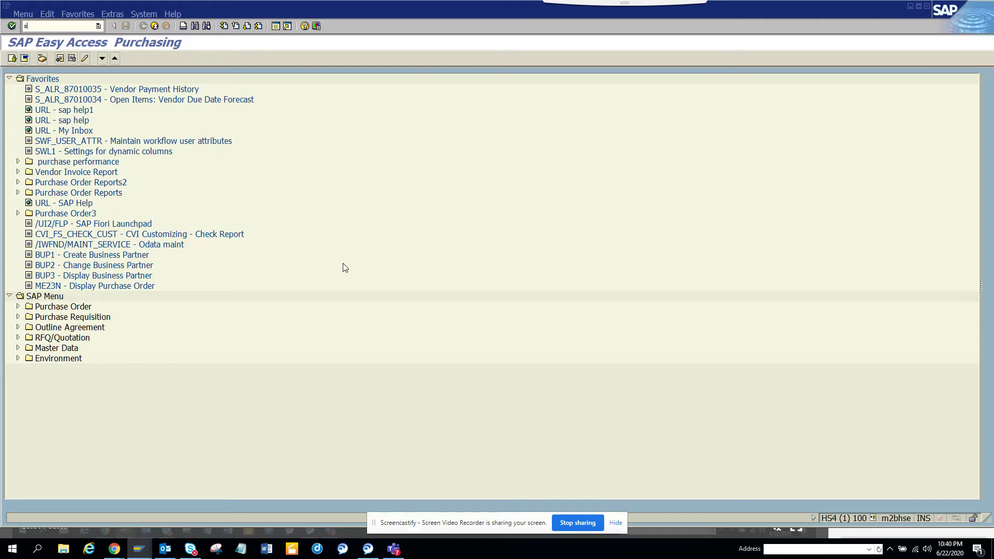
- Launch SE11 and start creating the view ZST11_PO
{"action": "type", "text": "11"}
{"action": "key", "text": "Return"}
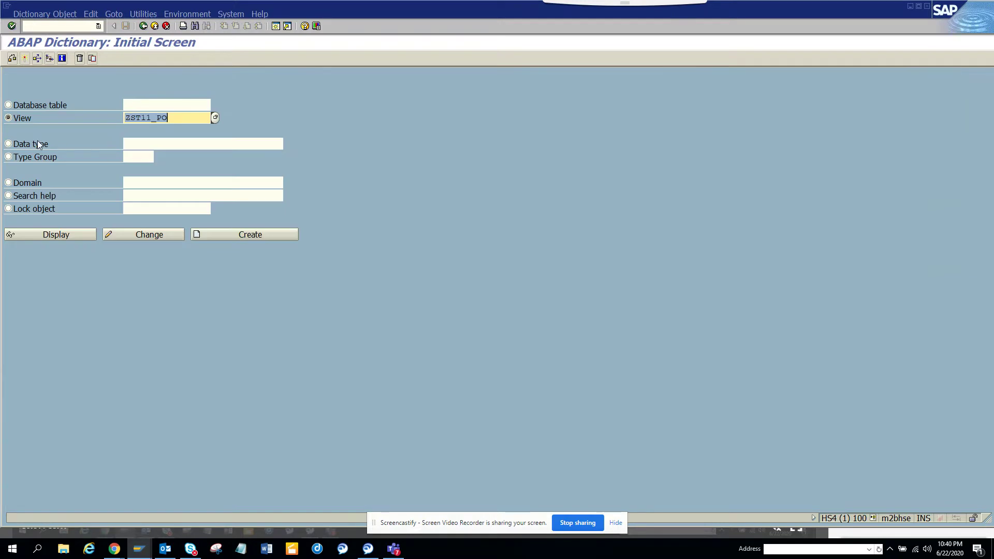
{"action": "left_click", "coordinate": [190, 119]}
{"action": "left_click_drag", "start_coordinate": [187, 113], "coordinate": [85, 111]}
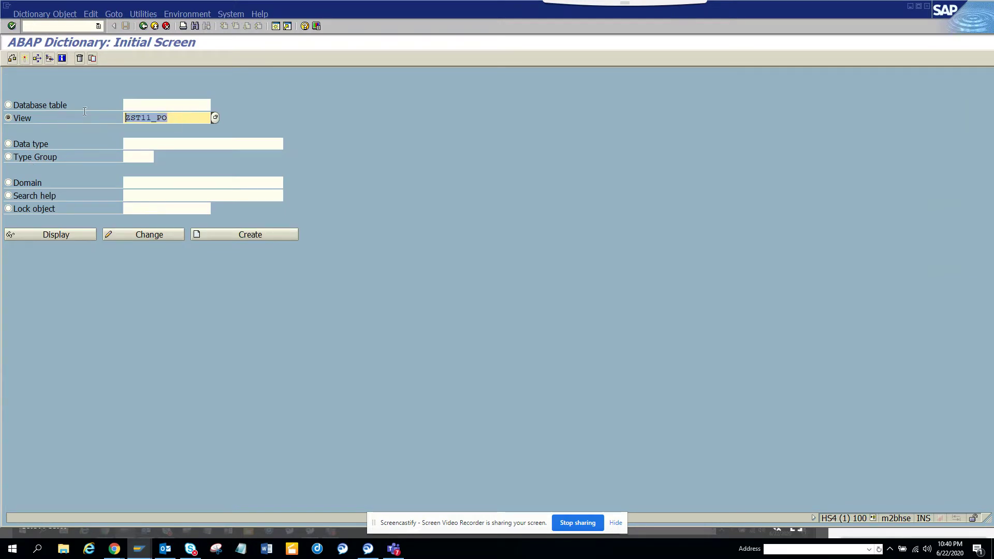
{"action": "left_click", "coordinate": [227, 233]}
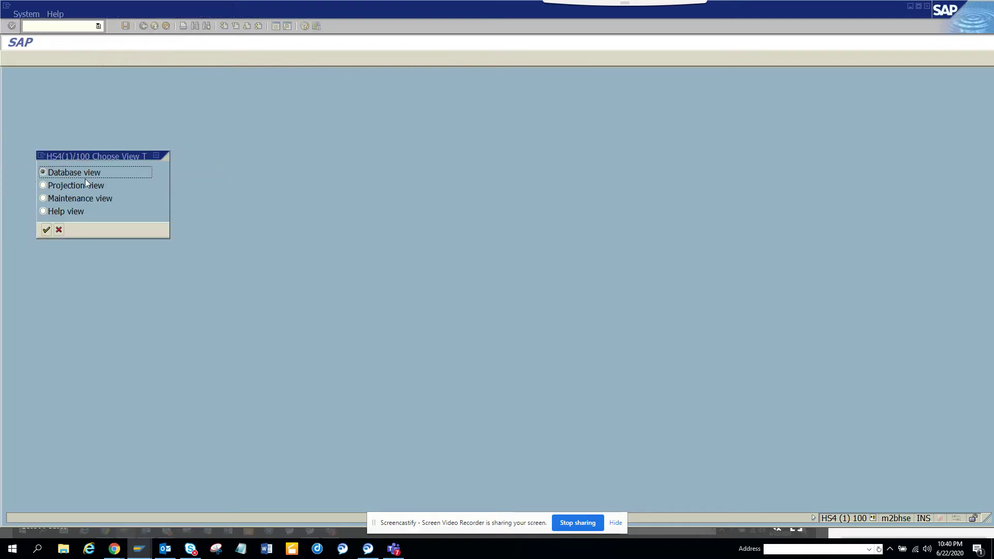
- Make it a database view with short description 'Views for PO Utility'
{"action": "key", "text": "Return"}
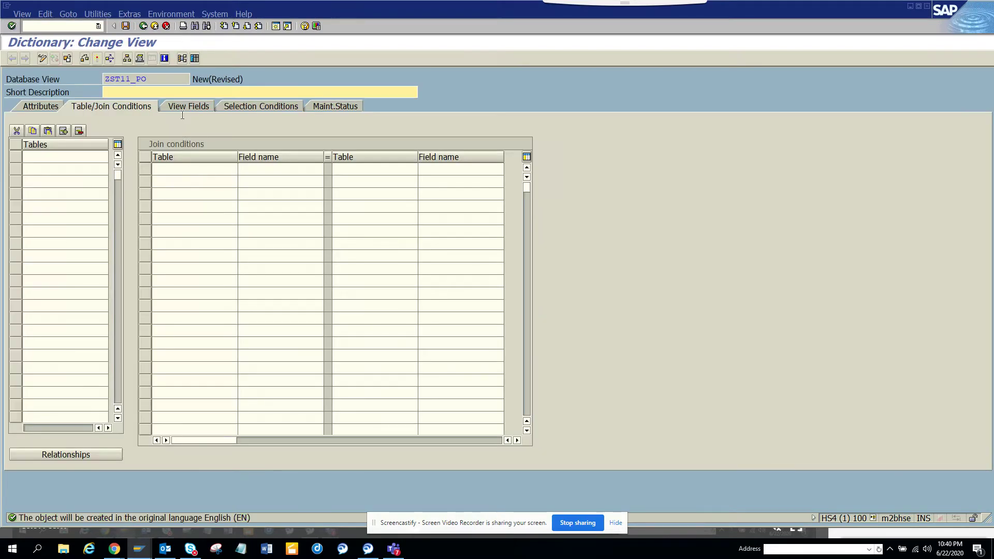
{"action": "left_click", "coordinate": [184, 96]}
{"action": "type", "text": "Views for PO Utility"}
- List EKKO, EKPO, EKKN and EKBE as the view's base tables
{"action": "left_click", "coordinate": [67, 157]}
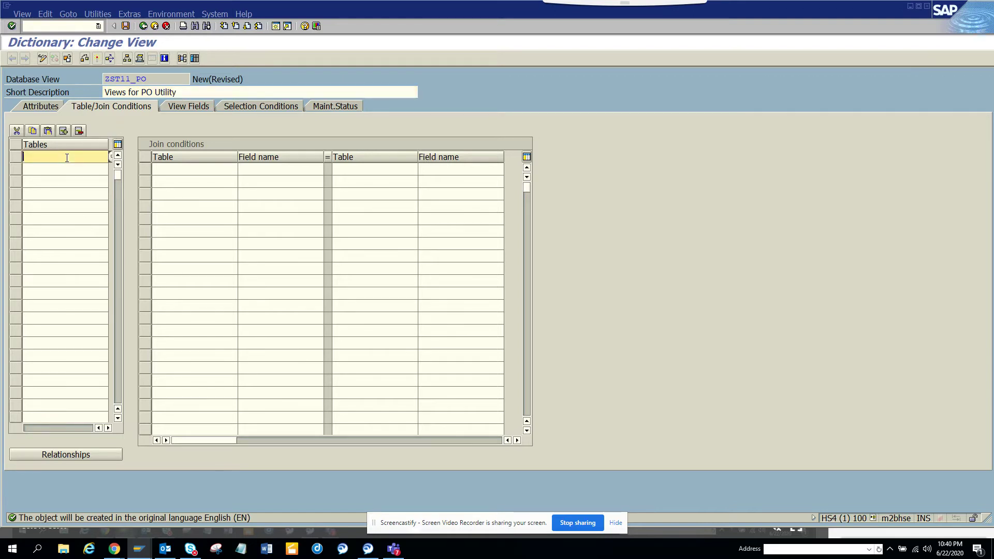
{"action": "type", "text": "ekko"}
{"action": "left_click", "coordinate": [62, 168]}
{"action": "type", "text": "ekp"}
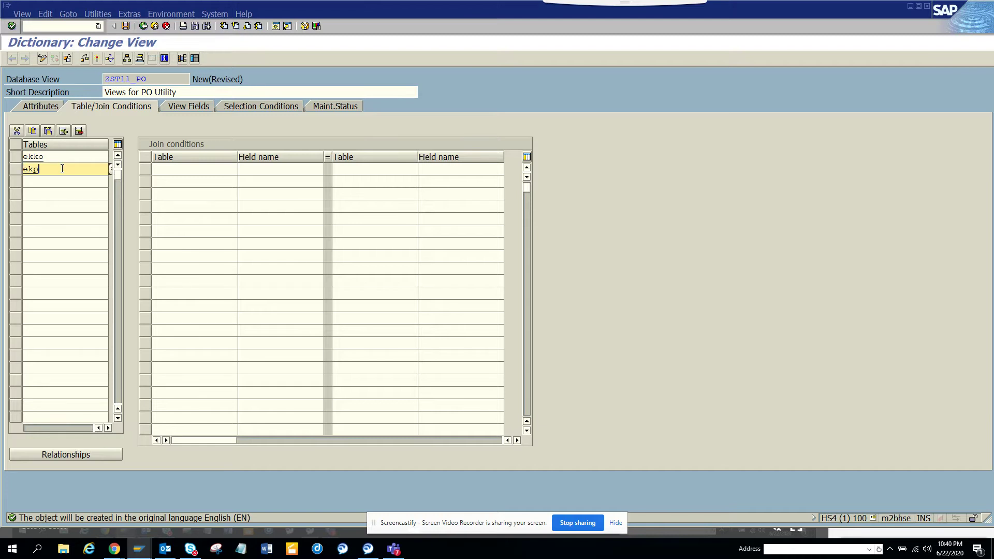
{"action": "type", "text": "o"}
{"action": "left_click", "coordinate": [60, 182]}
{"action": "type", "text": "ekkn"}
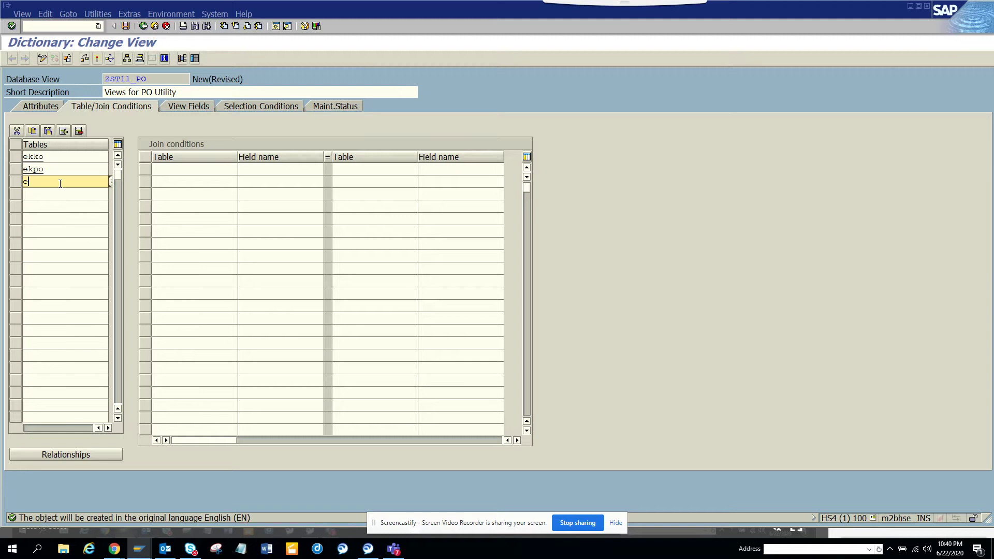
{"action": "left_click", "coordinate": [54, 195]}
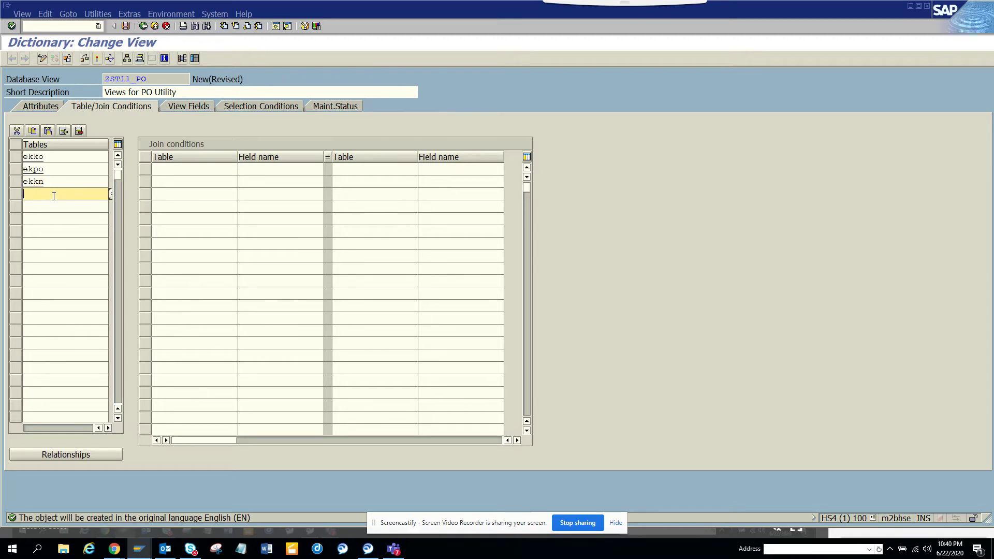
{"action": "type", "text": "ekbe"}
{"action": "key", "text": "Return"}
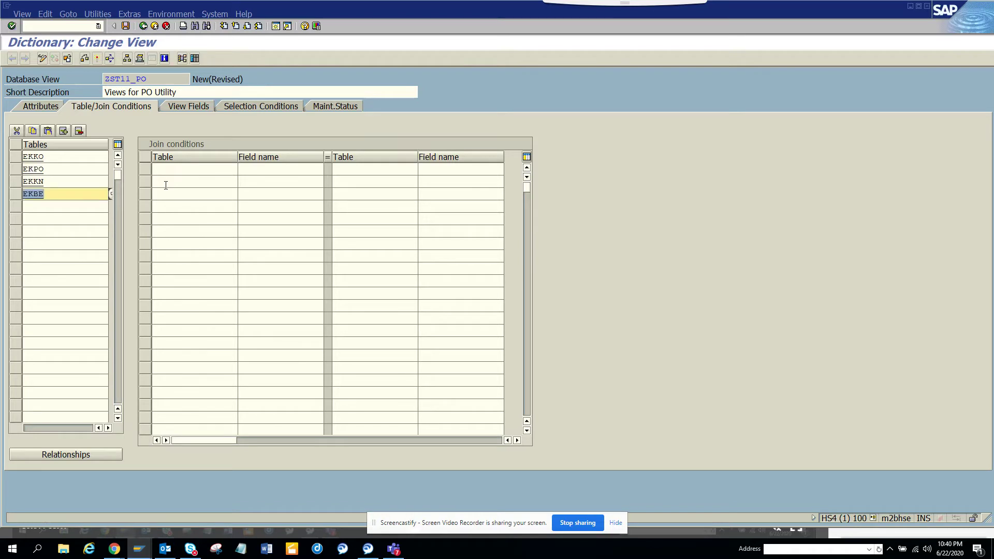
- Add the first join condition: EKKO-EBELN equals EKPO-EBELN
{"action": "left_click", "coordinate": [222, 170]}
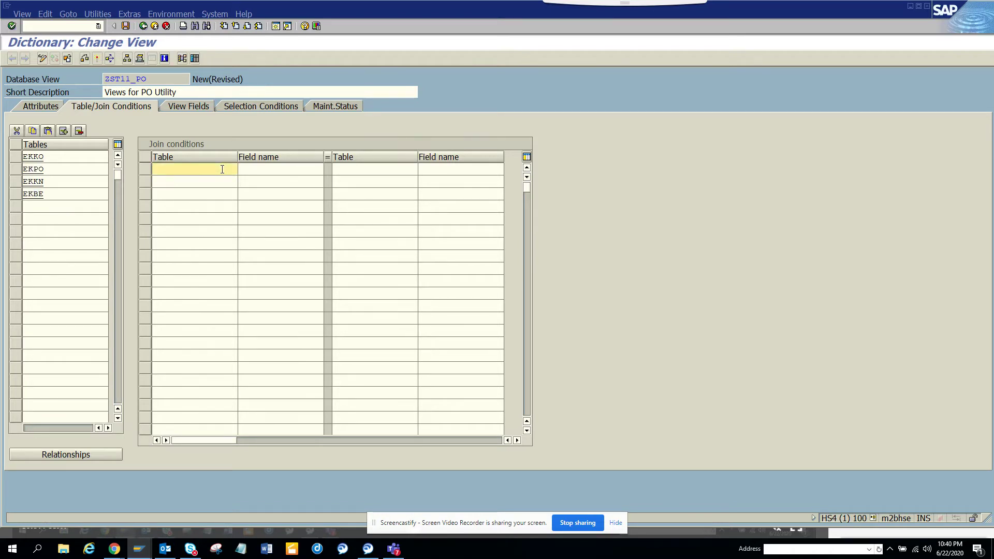
{"action": "type", "text": "ekko"}
{"action": "key", "text": "Tab"}
{"action": "type", "text": "ebeln"}
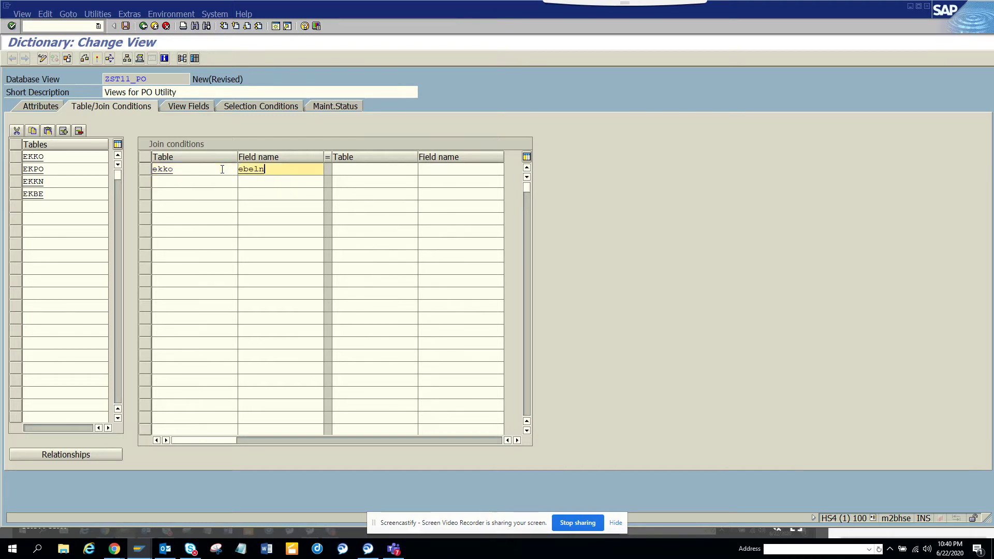
{"action": "key", "text": "Tab"}
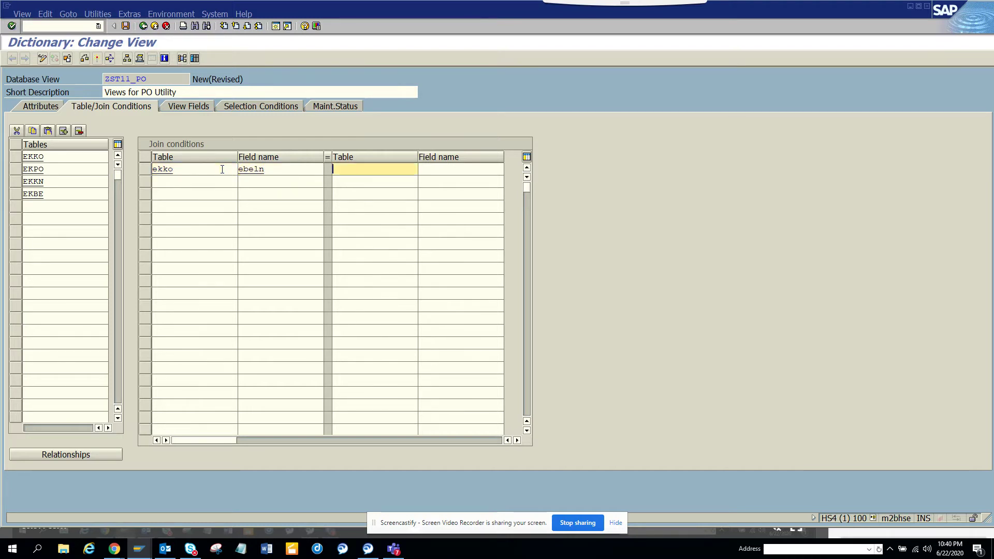
{"action": "type", "text": "ekpoe"}
{"action": "key", "text": "BackSpace"}
{"action": "key", "text": "Tab"}
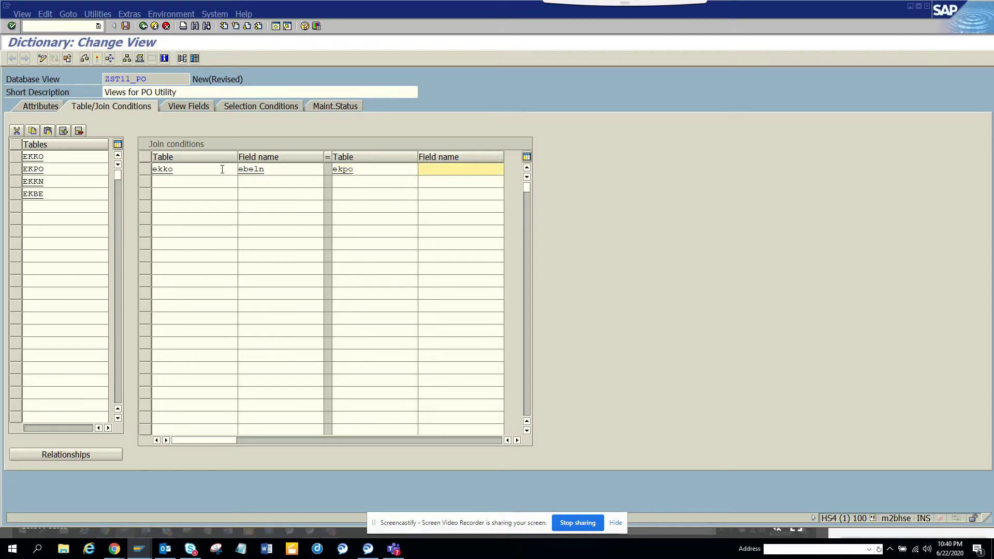
{"action": "type", "text": "ebeln"}
- Add a second join condition: EKPO-EBELN equals EKKN-EBELN
{"action": "left_click_drag", "start_coordinate": [333, 171], "coordinate": [452, 171]}
{"action": "key", "text": "ctrl+c"}
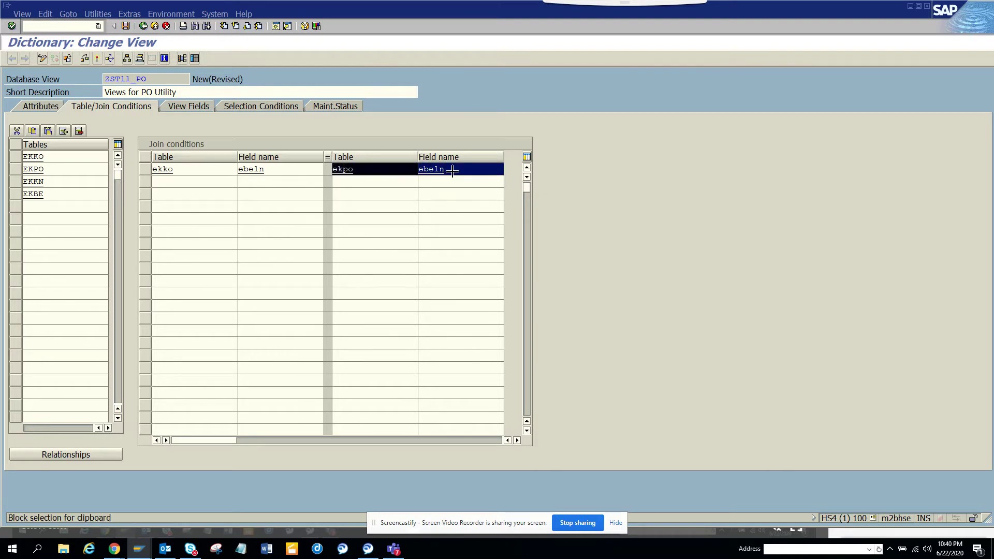
{"action": "left_click", "coordinate": [451, 171]}
{"action": "left_click", "coordinate": [196, 182]}
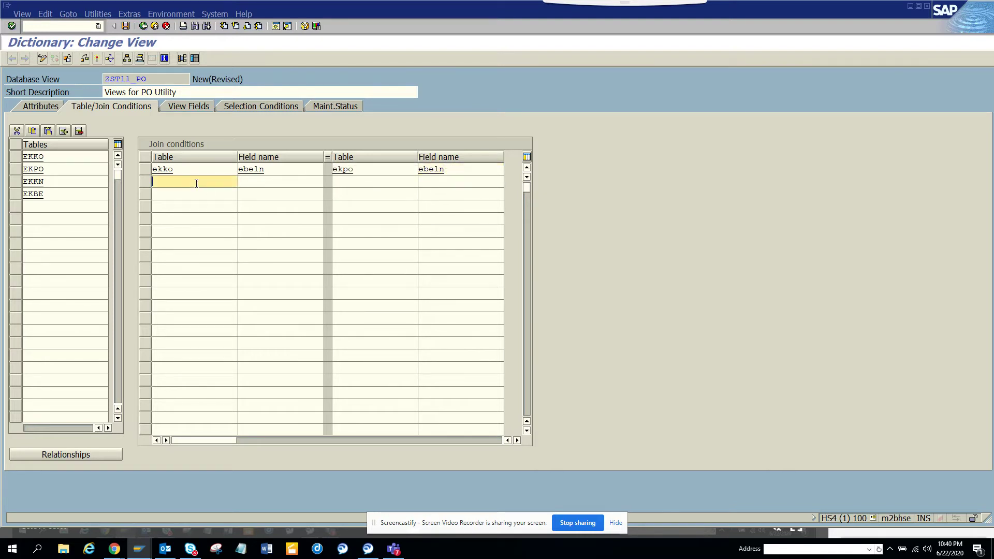
{"action": "key", "text": "ctrl+v"}
{"action": "left_click", "coordinate": [365, 181]}
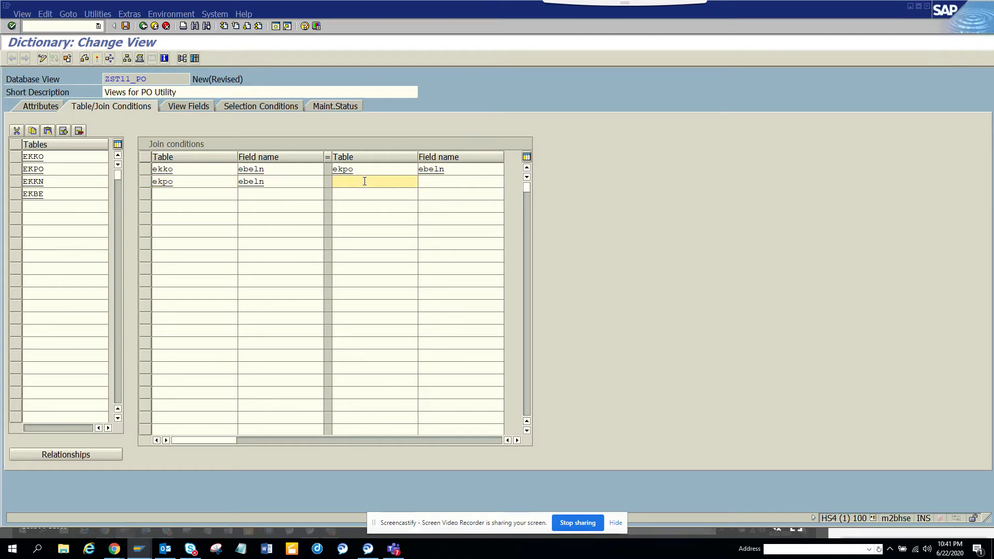
{"action": "type", "text": "ekkn"}
{"action": "key", "text": "Tab"}
{"action": "type", "text": "ebeln"}
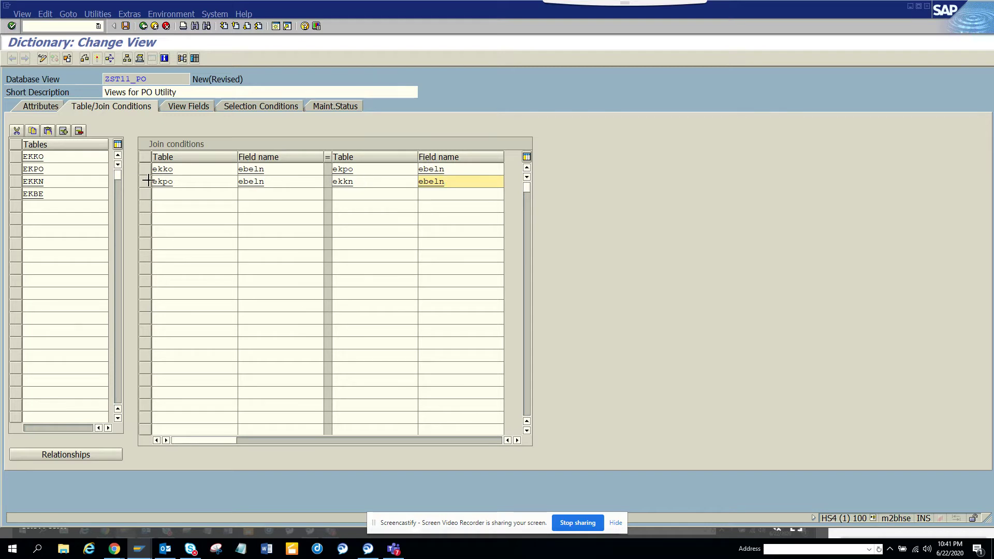
- Copy the second join into row 3 and change it to EKPO-EBELP equals EKKN-EBELP
{"action": "left_click_drag", "start_coordinate": [151, 182], "coordinate": [461, 187]}
{"action": "key", "text": "ctrl+c"}
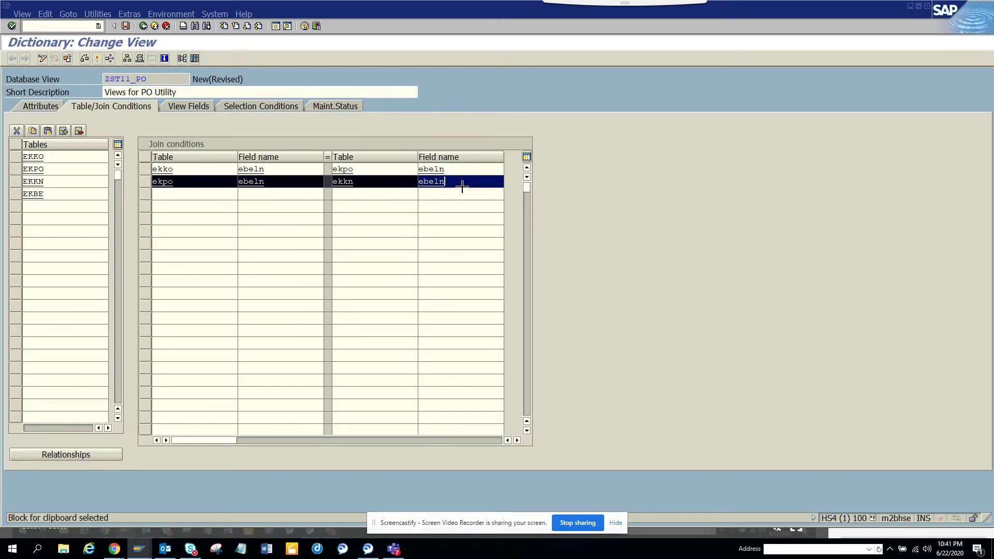
{"action": "left_click", "coordinate": [462, 186]}
{"action": "left_click", "coordinate": [198, 195]}
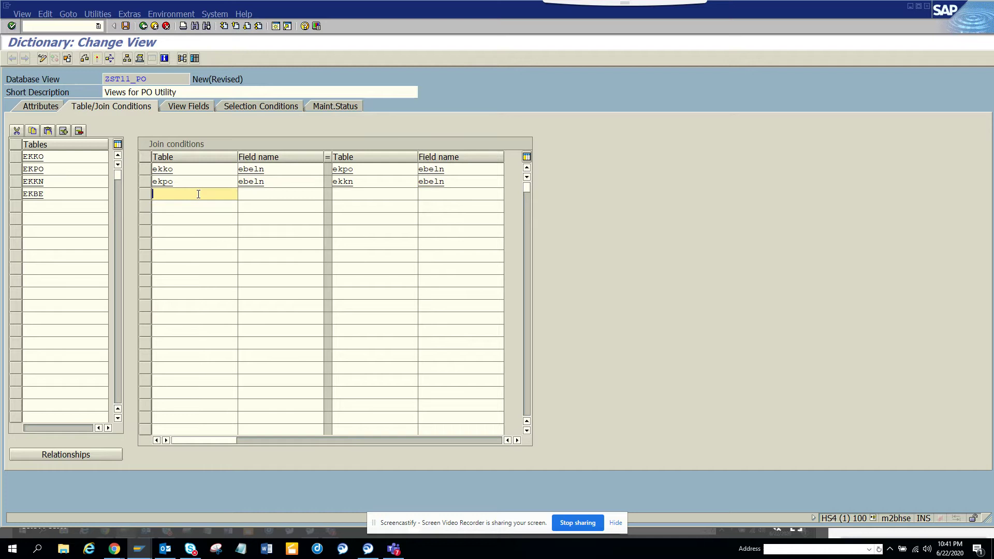
{"action": "key", "text": "ctrl+v"}
{"action": "left_click", "coordinate": [272, 194]}
{"action": "key", "text": "BackSpace"}
{"action": "type", "text": "p"}
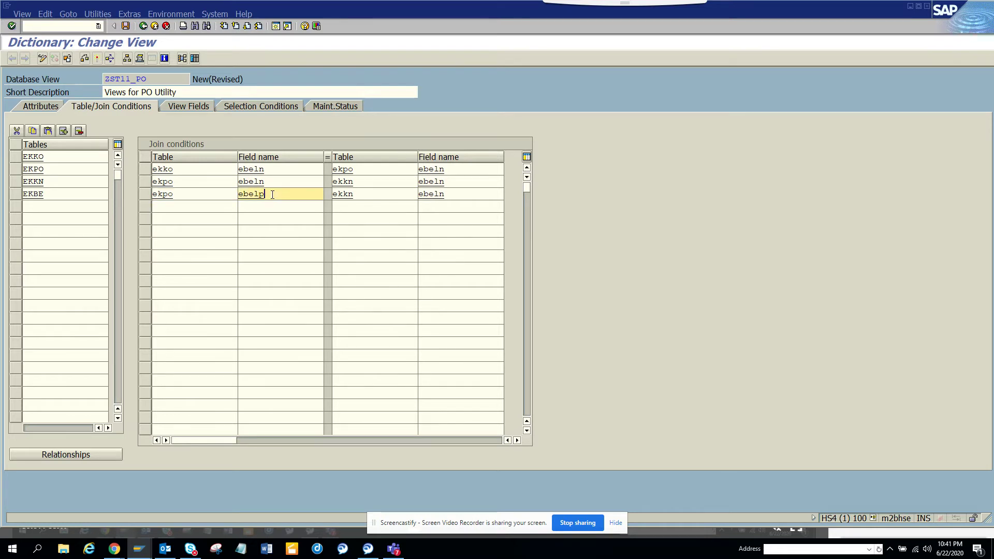
{"action": "left_click", "coordinate": [466, 197]}
{"action": "key", "text": "BackSpace"}
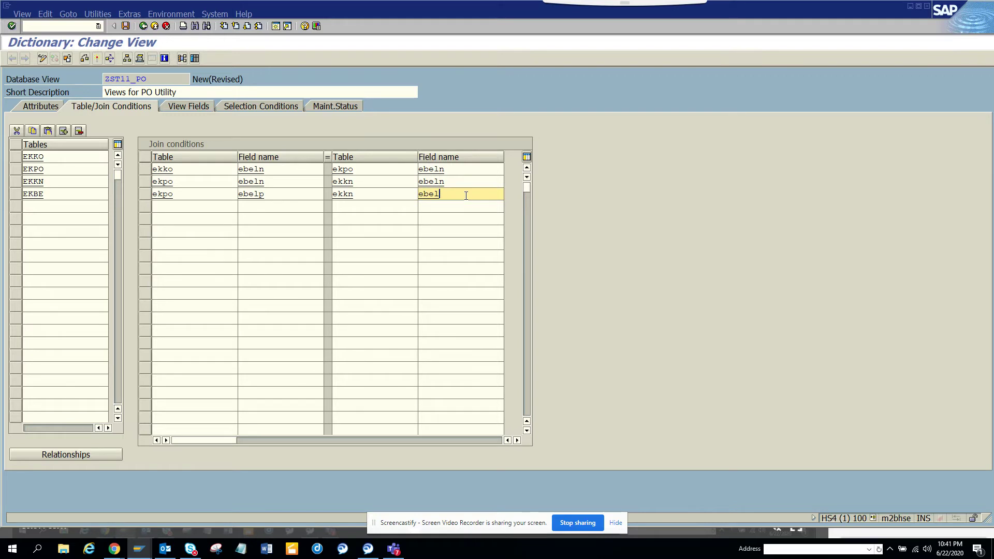
{"action": "type", "text": "p"}
- Add a fourth join condition: EKKN-EBELN equals EKBE-EBELN
{"action": "left_click", "coordinate": [197, 207]}
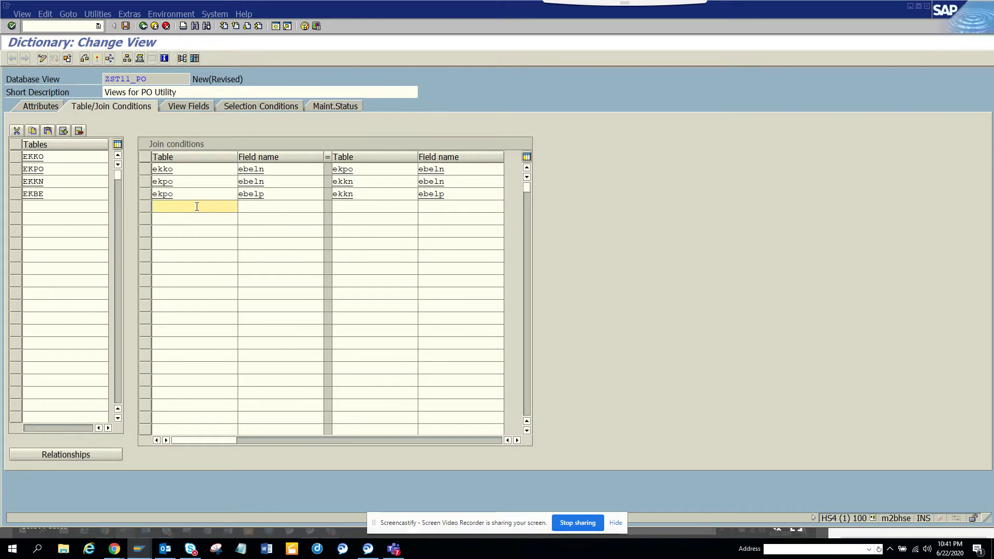
{"action": "type", "text": "ekkn"}
{"action": "key", "text": "Tab"}
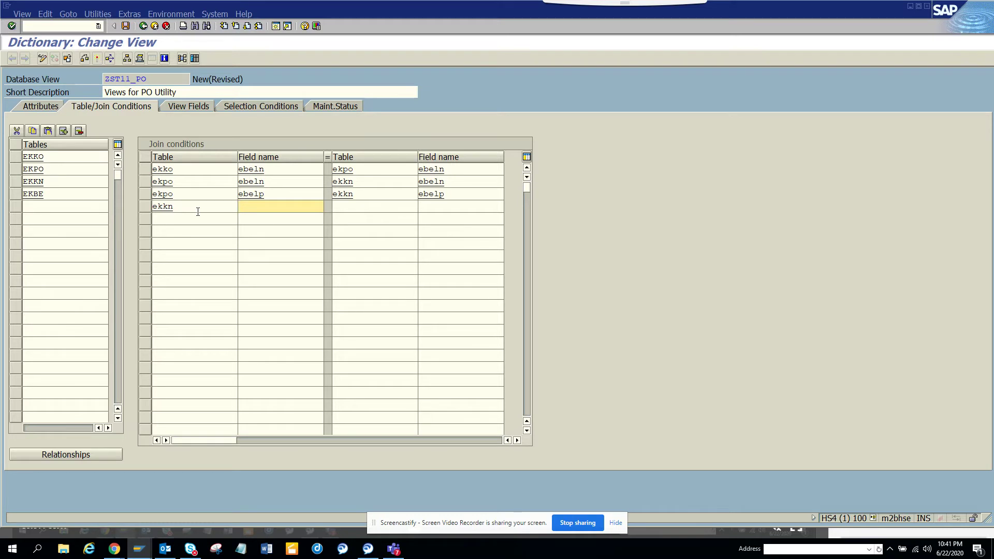
{"action": "type", "text": "ebeln"}
{"action": "key", "text": "Tab"}
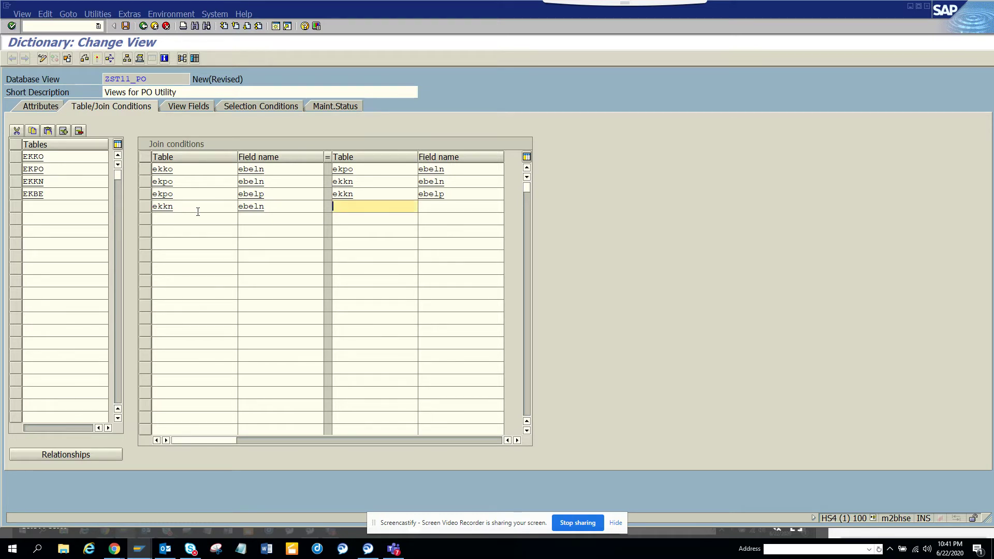
{"action": "type", "text": "ekbe"}
{"action": "key", "text": "Tab"}
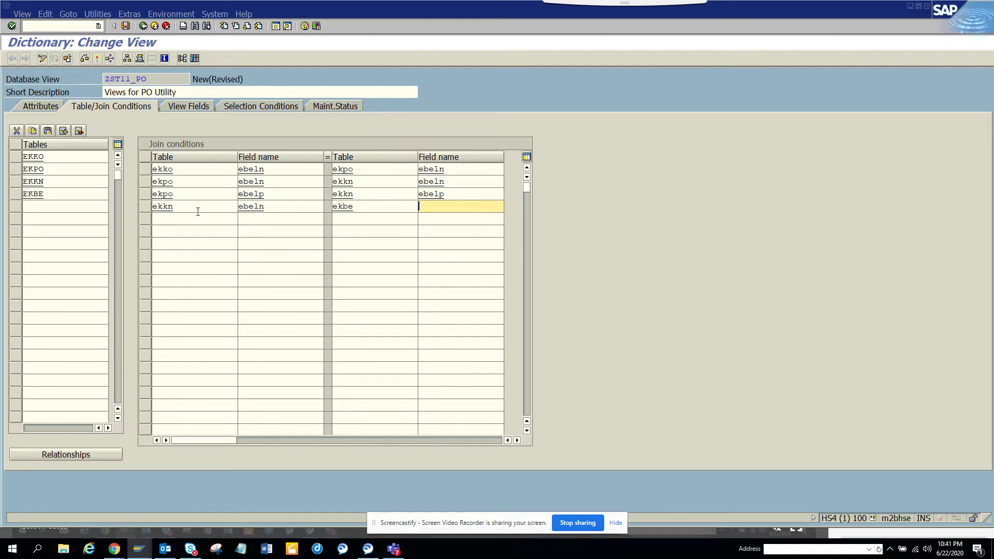
{"action": "type", "text": "ebeln"}
- Copy the third join into row 5 and change it to EKPN-EBELP equals EKBE-EBELP
{"action": "key", "text": "ctrl+y"}
{"action": "left_click_drag", "start_coordinate": [154, 193], "coordinate": [436, 194]}
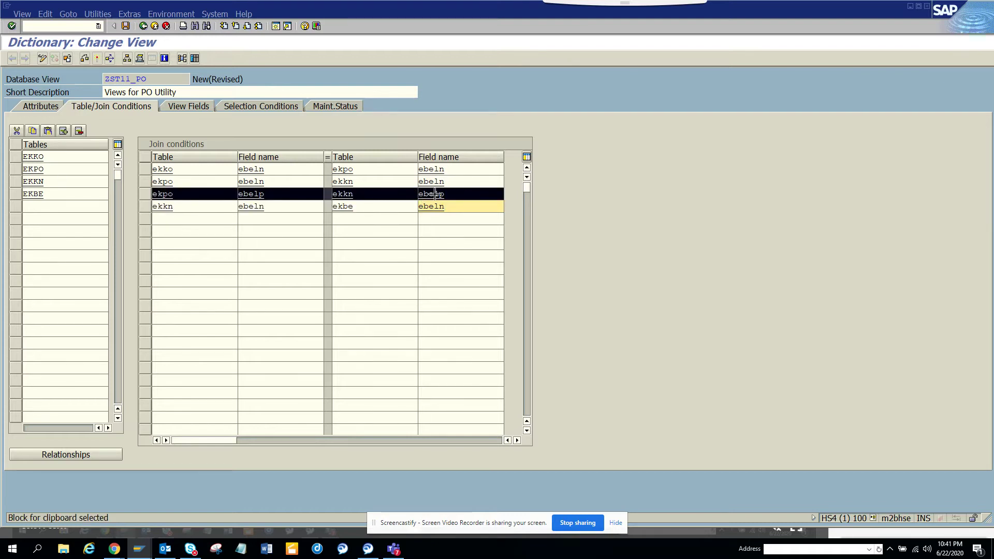
{"action": "key", "text": "ctrl+c"}
{"action": "left_click", "coordinate": [212, 219]}
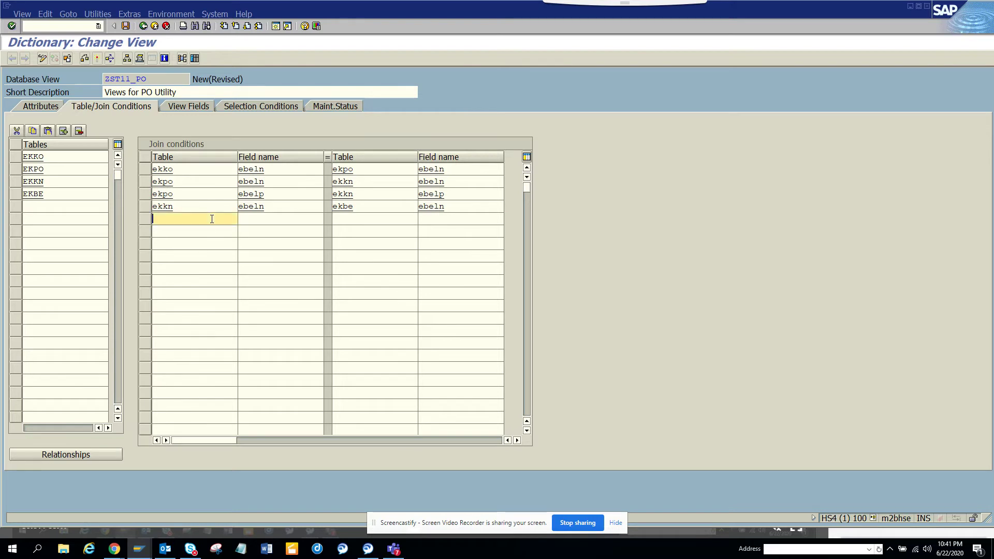
{"action": "key", "text": "ctrl+v"}
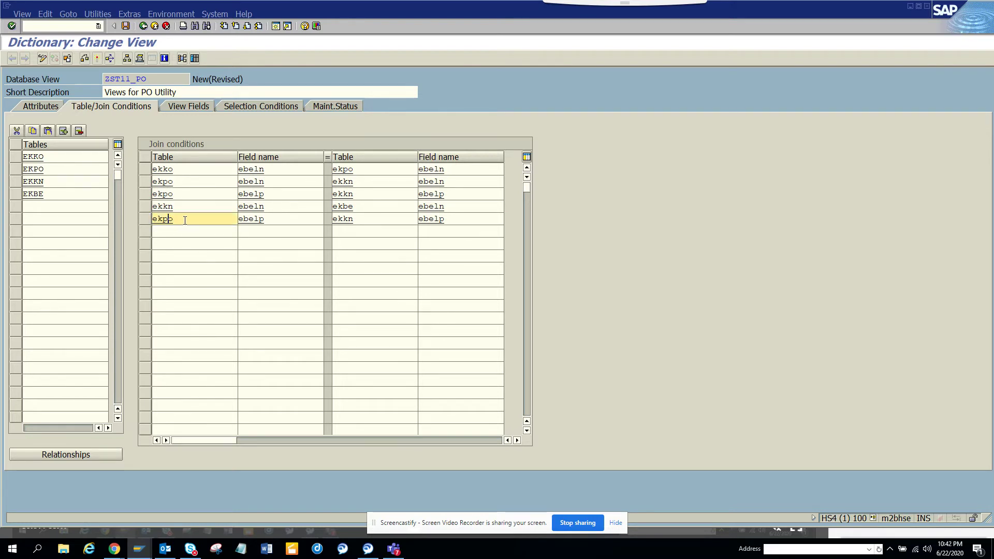
{"action": "key", "text": "BackSpace"}
{"action": "type", "text": "n"}
{"action": "left_click", "coordinate": [361, 219]}
{"action": "key", "text": "BackSpace"}
{"action": "key", "text": "BackSpace"}
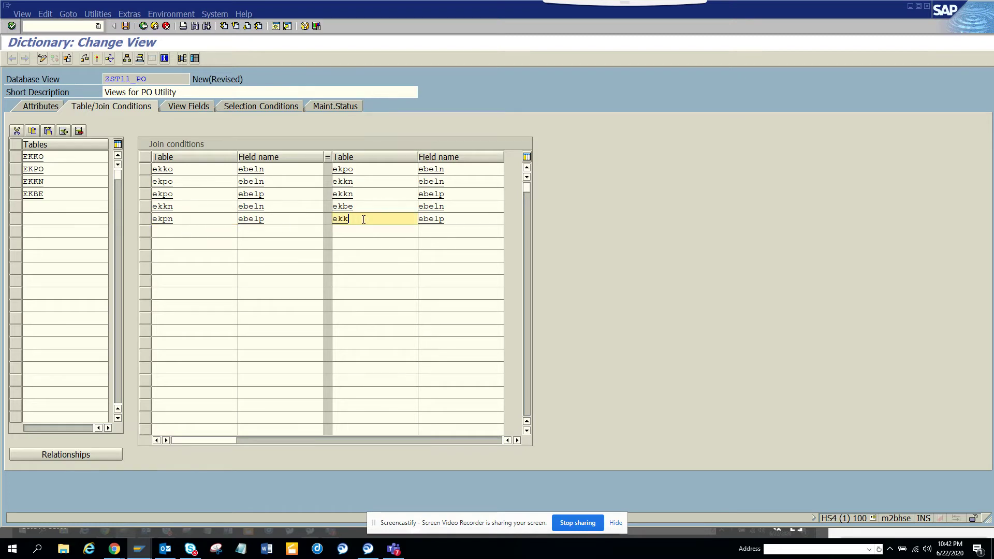
{"action": "type", "text": "be"}
{"action": "left_click", "coordinate": [178, 106]}
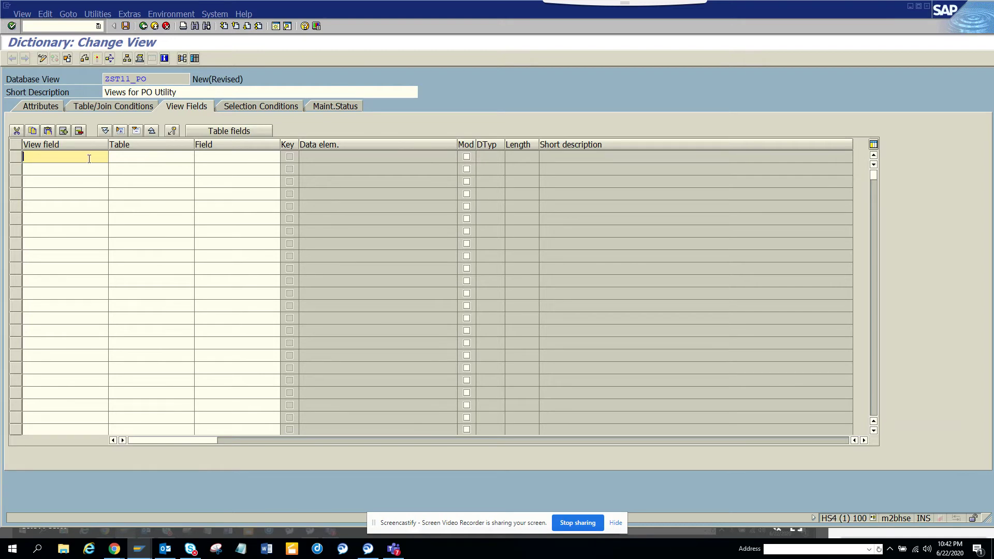
- Enter EKKO as the first view-field table and pick EBELN
{"action": "left_click", "coordinate": [149, 156]}
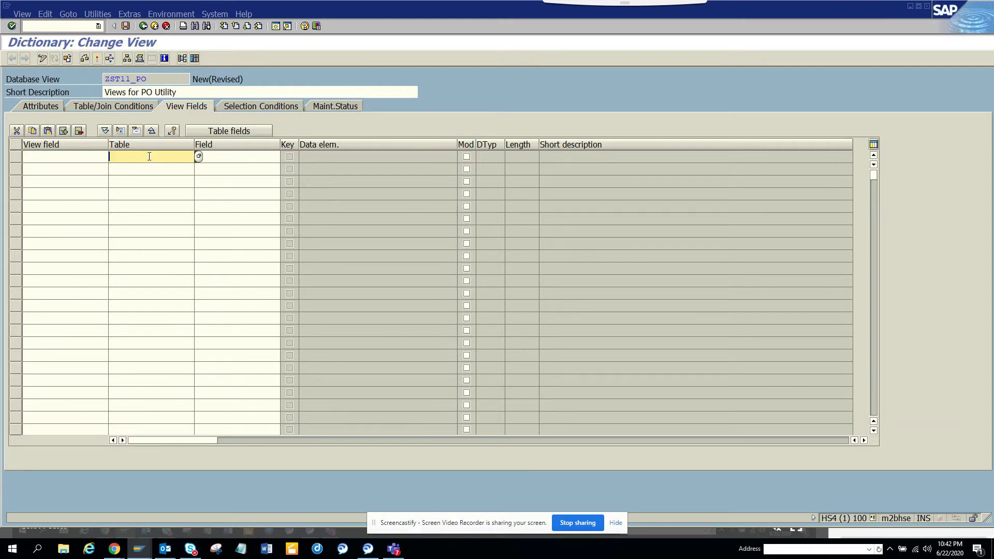
{"action": "type", "text": "ekko"}
{"action": "key", "text": "Return"}
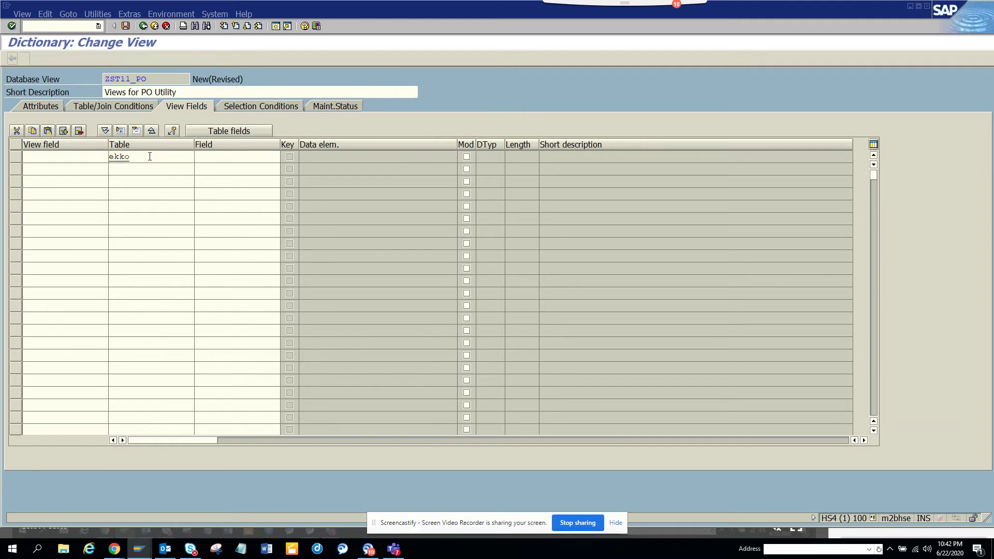
{"action": "left_click", "coordinate": [88, 157]}
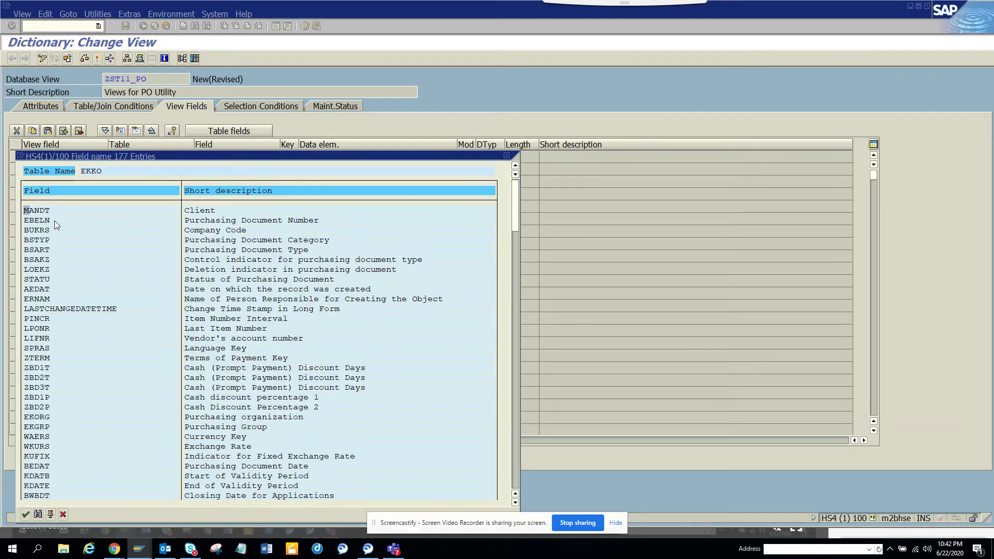
{"action": "double_click", "coordinate": [54, 221]}
{"action": "left_click", "coordinate": [202, 179]}
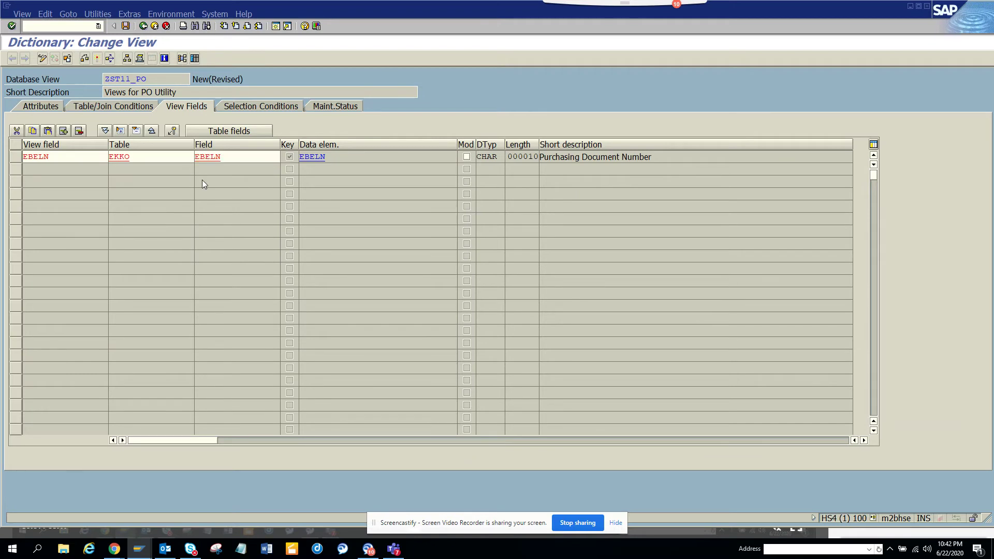
{"action": "key", "text": "Return"}
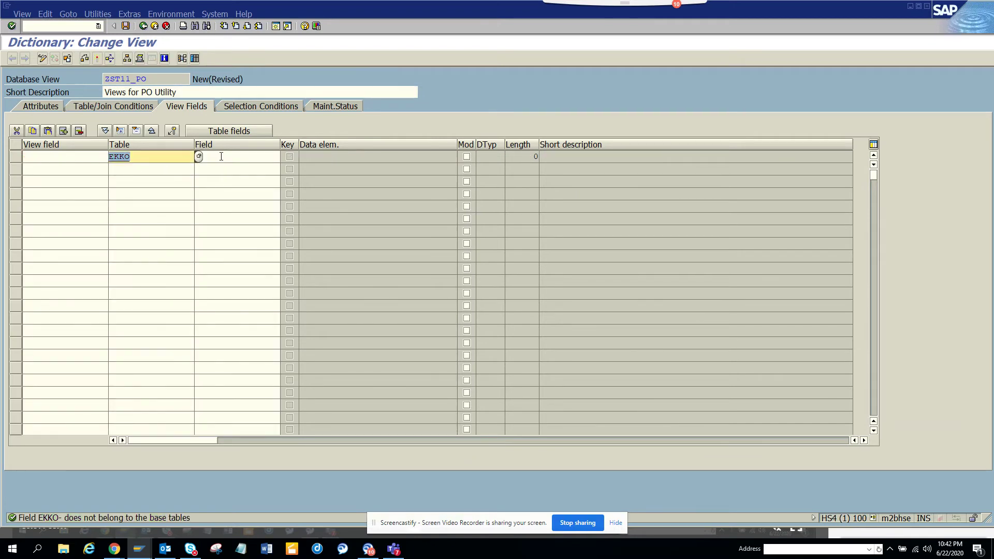
{"action": "left_click", "coordinate": [220, 157]}
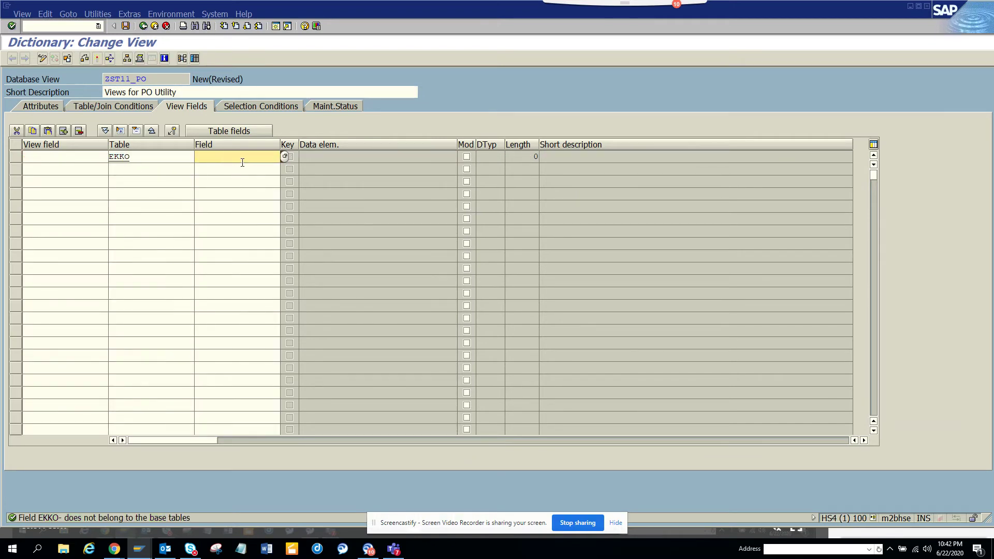
- Copy EBELN, BUKRS and LIFNR from EKKO into the view fields
{"action": "left_click", "coordinate": [254, 131]}
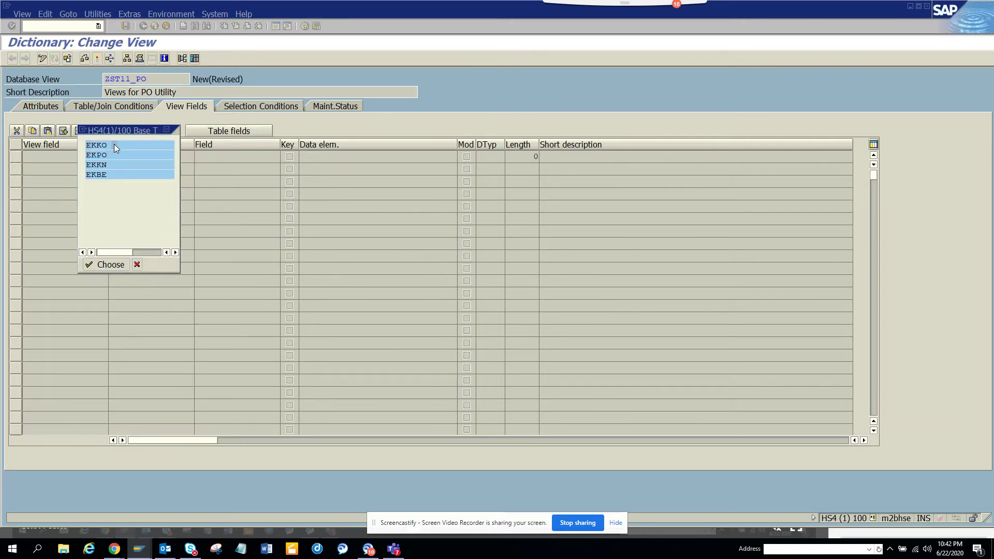
{"action": "double_click", "coordinate": [114, 144]}
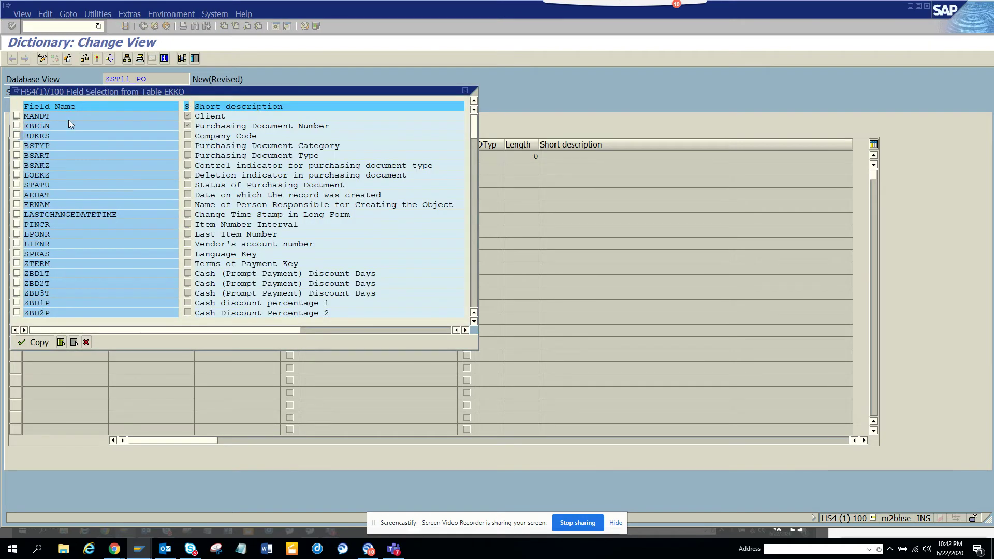
{"action": "left_click", "coordinate": [16, 125]}
{"action": "left_click", "coordinate": [16, 136]}
{"action": "left_click", "coordinate": [17, 243]}
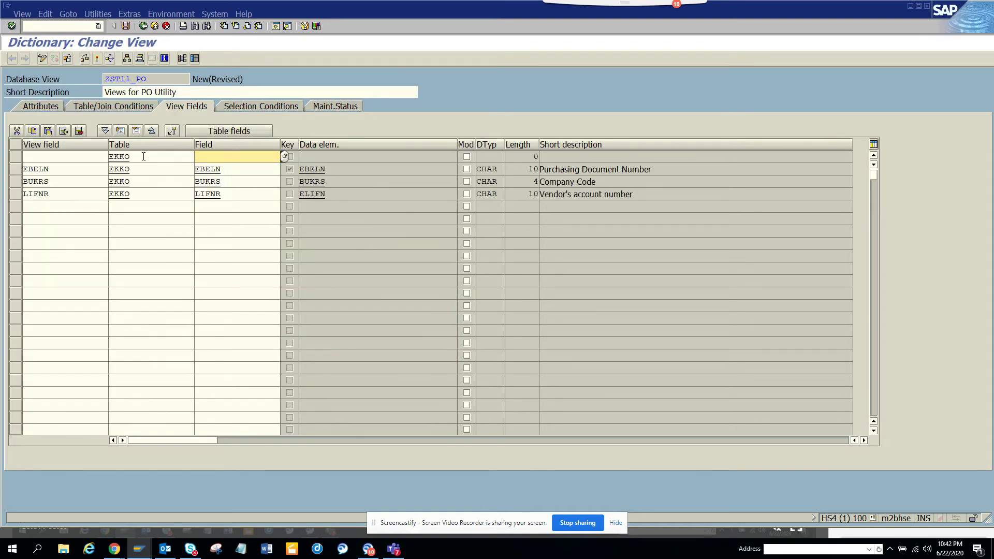
- Delete the leftover empty first row and open the field list for row four
{"action": "left_click", "coordinate": [144, 157]}
{"action": "left_click", "coordinate": [16, 156]}
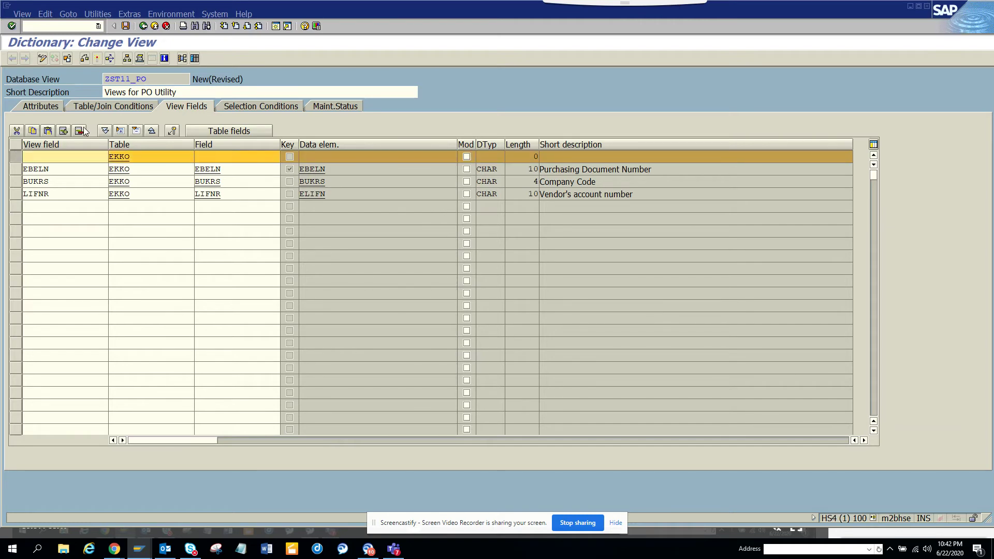
{"action": "key", "text": "shift+F2"}
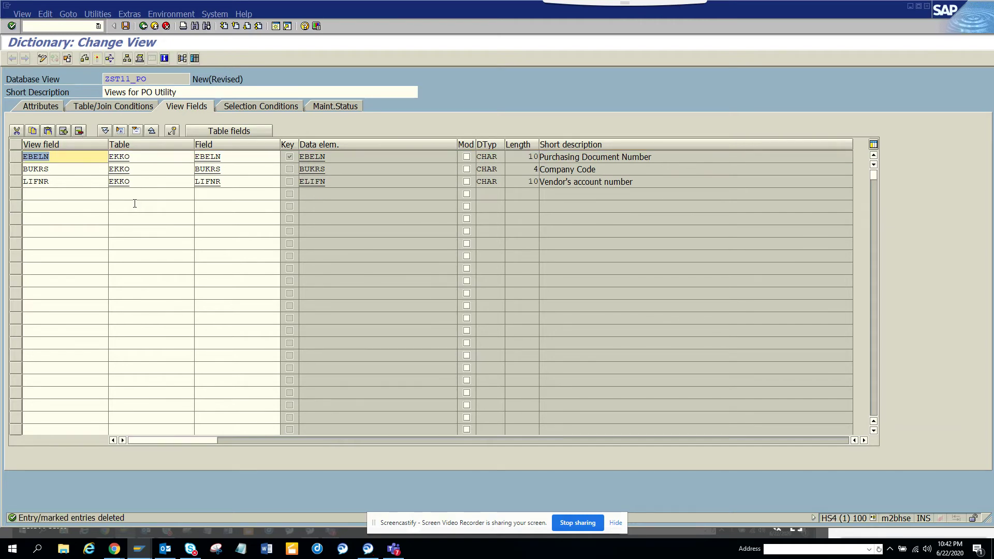
{"action": "left_click", "coordinate": [133, 206]}
{"action": "left_click", "coordinate": [178, 192]}
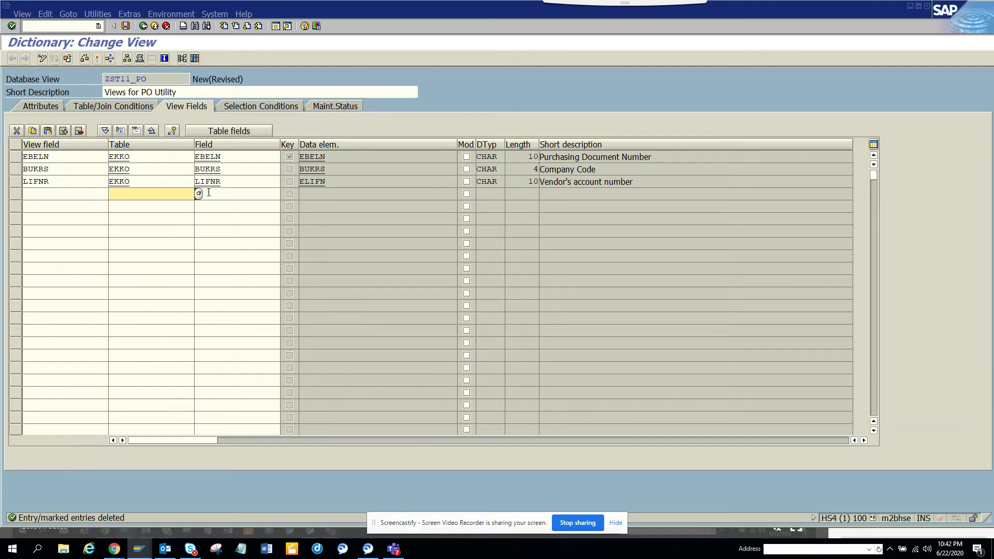
{"action": "left_click", "coordinate": [269, 194]}
{"action": "left_click", "coordinate": [285, 194]}
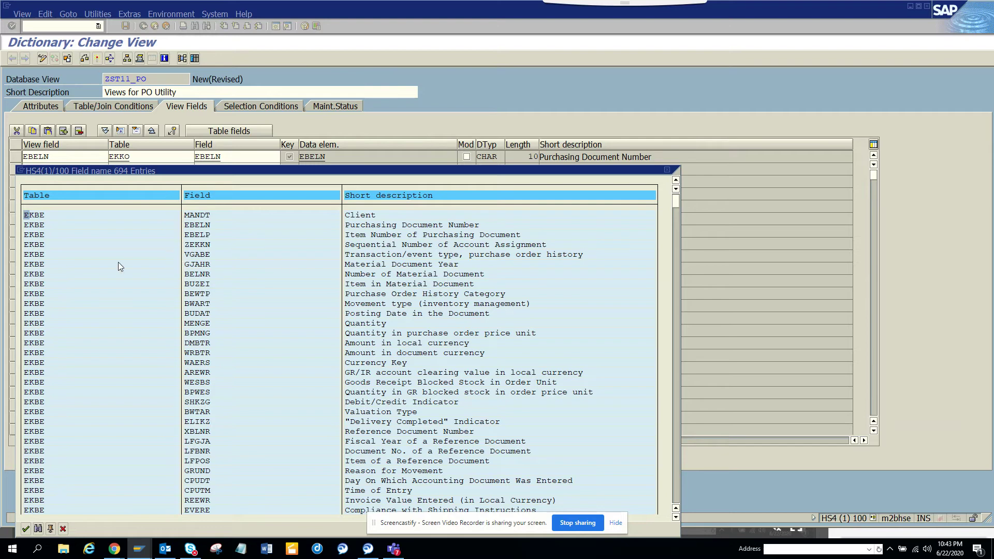
- Add EKBE's BELNR and EKKN's KOSTL as the fourth and fifth view fields
{"action": "double_click", "coordinate": [38, 276]}
{"action": "left_click", "coordinate": [160, 207]}
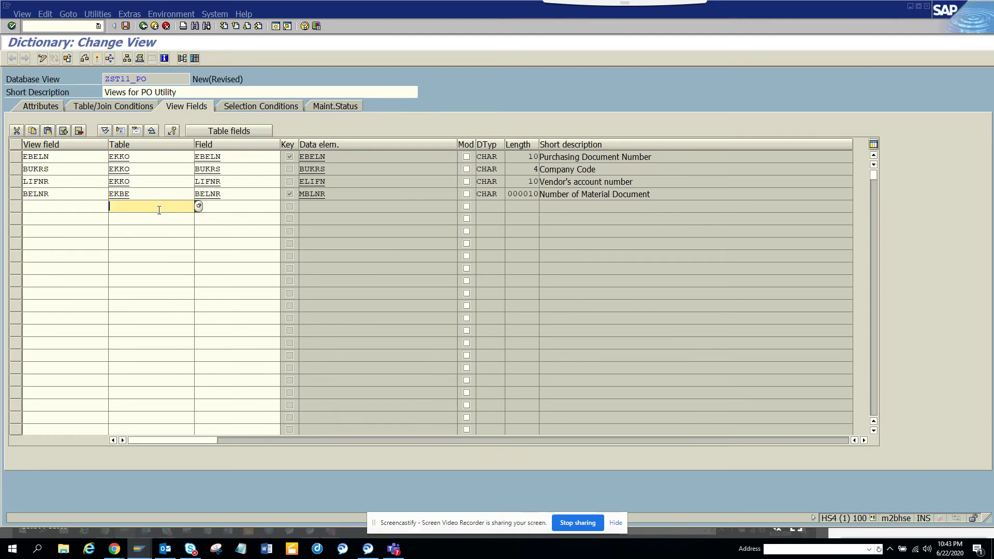
{"action": "left_click", "coordinate": [200, 206]}
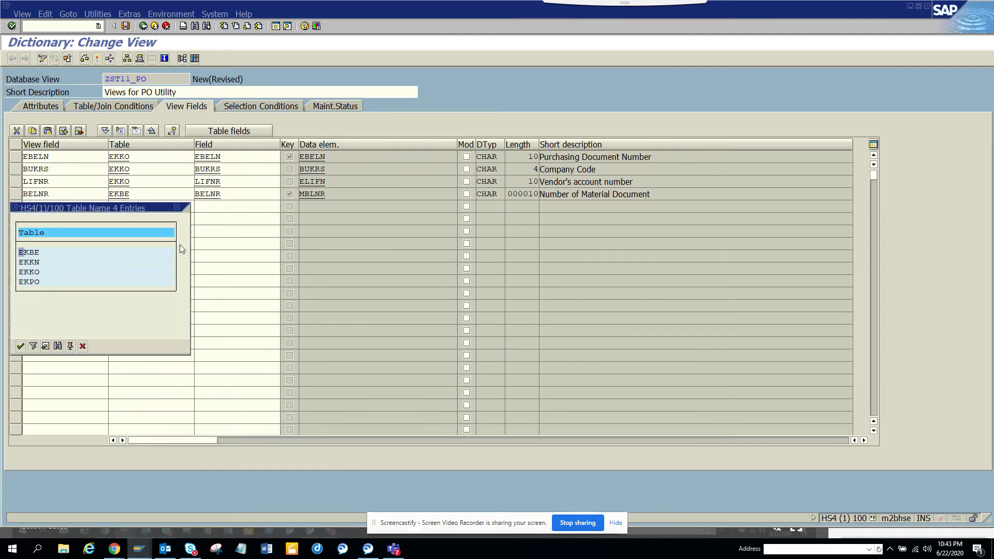
{"action": "double_click", "coordinate": [37, 262]}
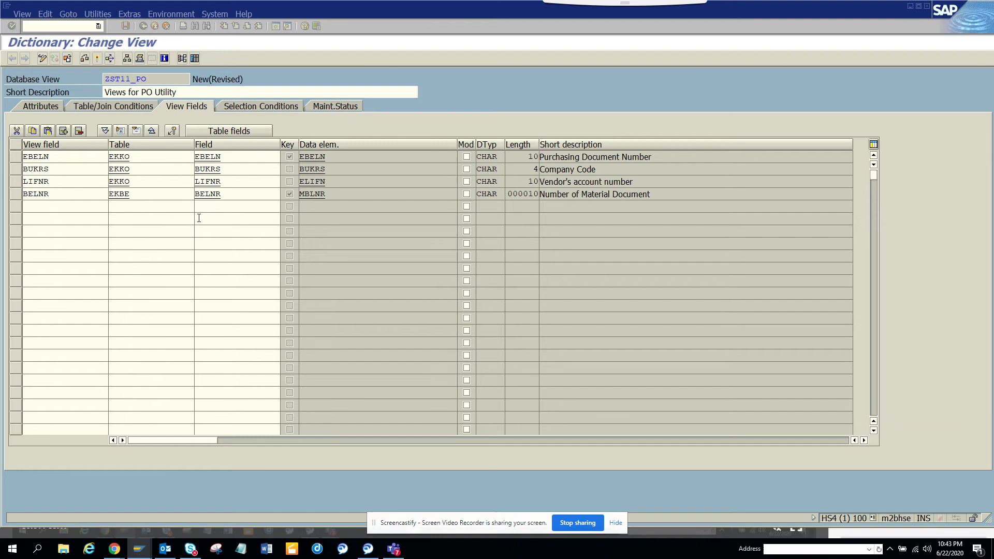
{"action": "left_click", "coordinate": [284, 207]}
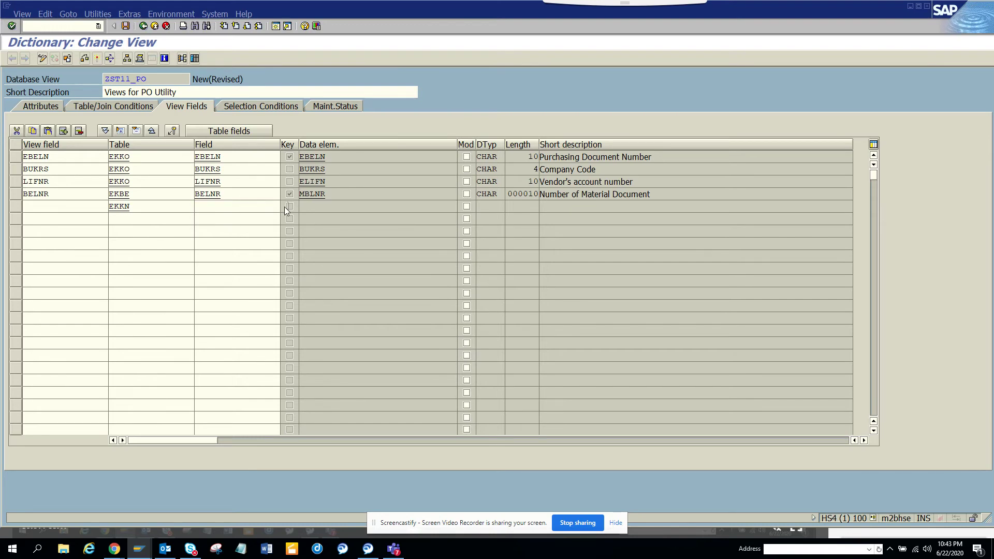
{"action": "left_click", "coordinate": [284, 207]}
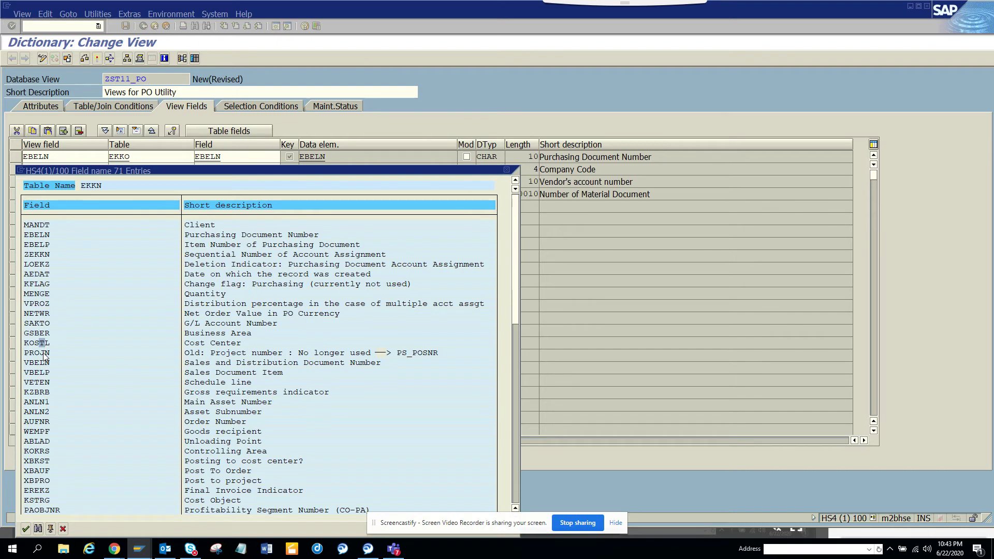
{"action": "key", "text": "Escape"}
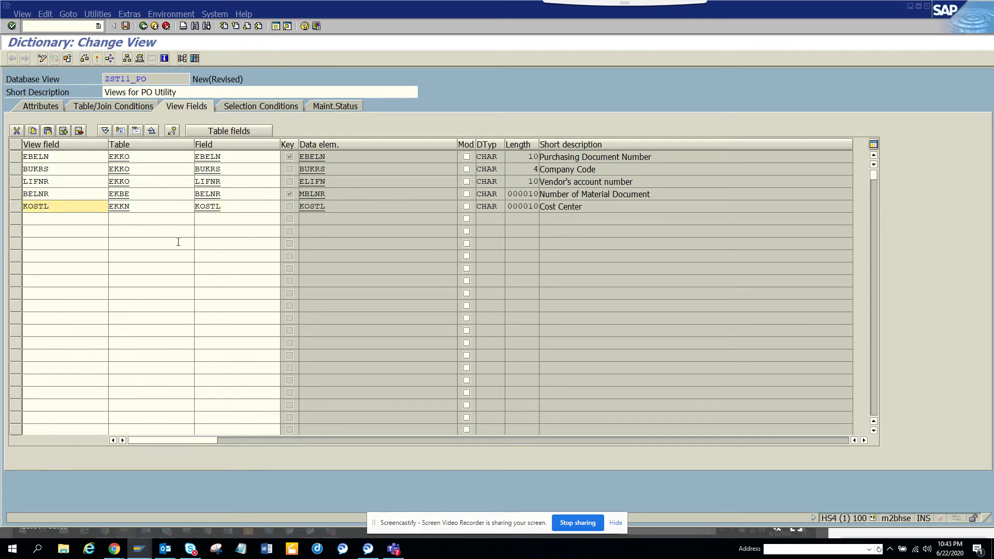
- Add EKPO's EBELP as the sixth view field
{"action": "left_click", "coordinate": [174, 219]}
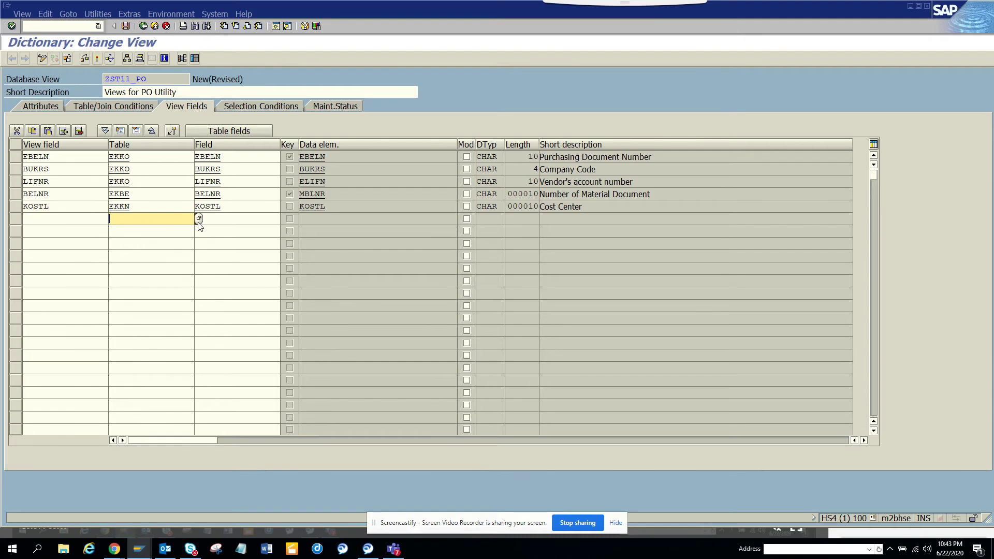
{"action": "left_click", "coordinate": [199, 219]}
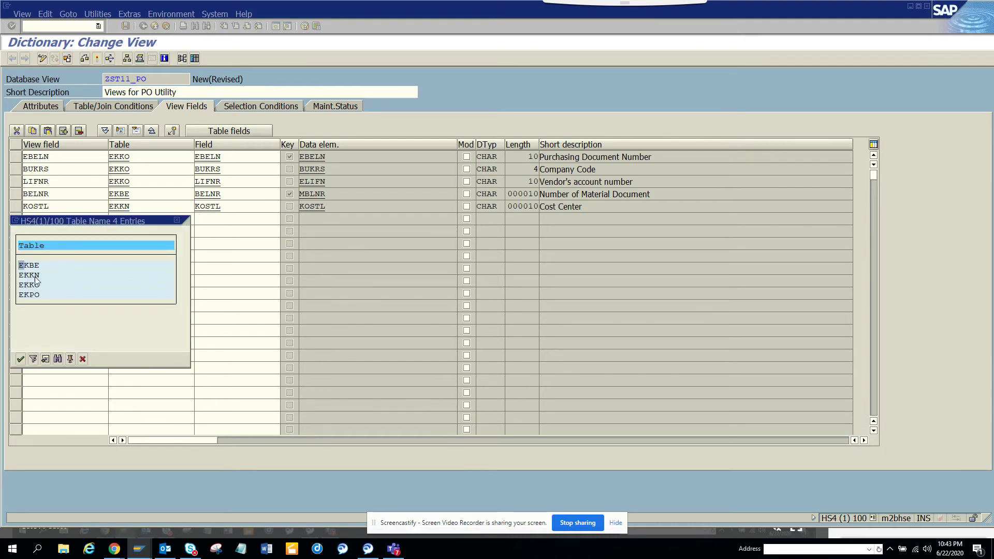
{"action": "left_click", "coordinate": [37, 286]}
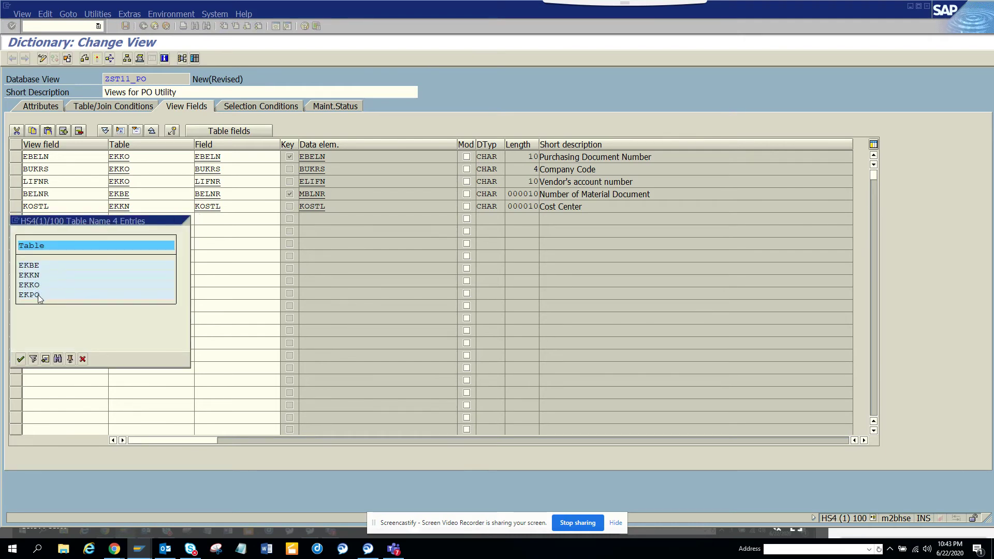
{"action": "double_click", "coordinate": [38, 294]}
{"action": "left_click", "coordinate": [246, 219]}
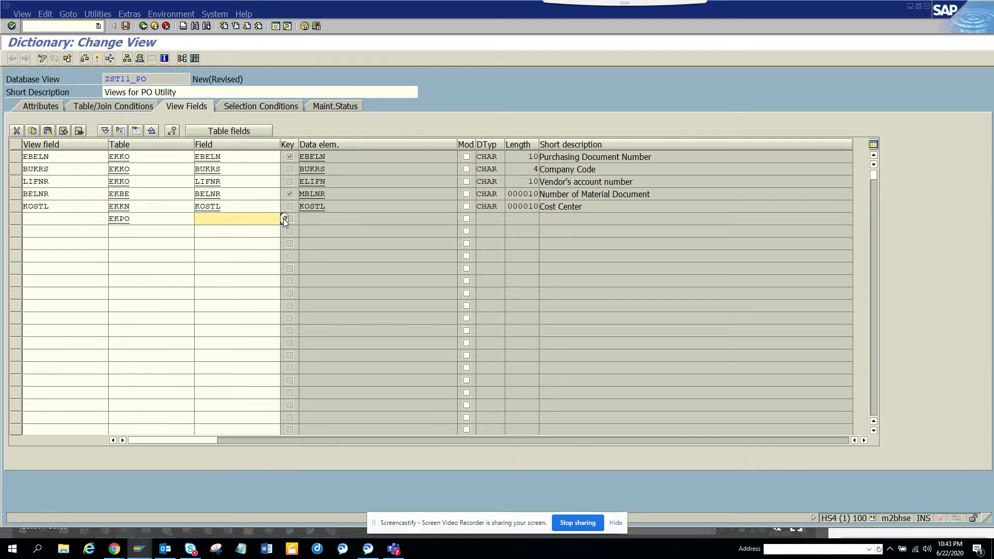
{"action": "left_click", "coordinate": [284, 218]}
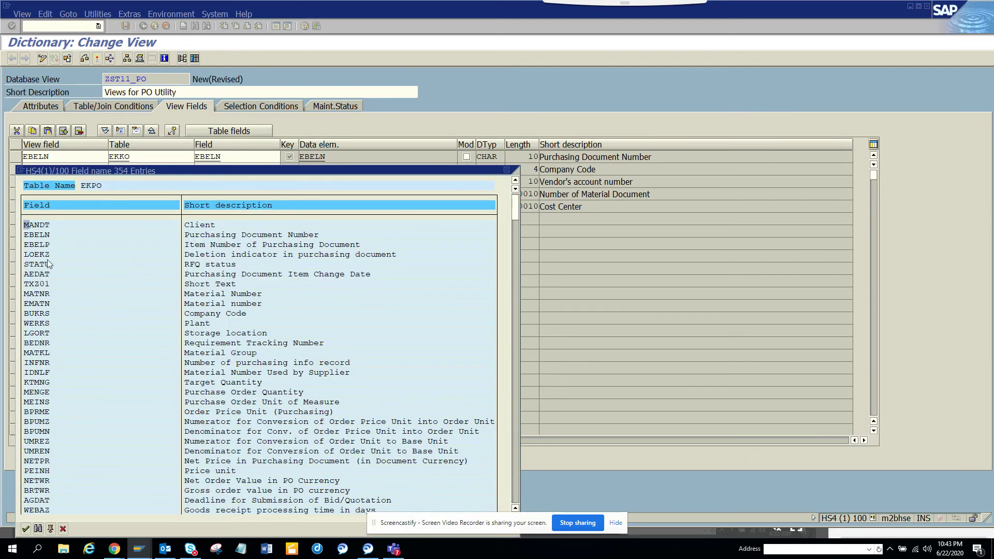
{"action": "double_click", "coordinate": [38, 245]}
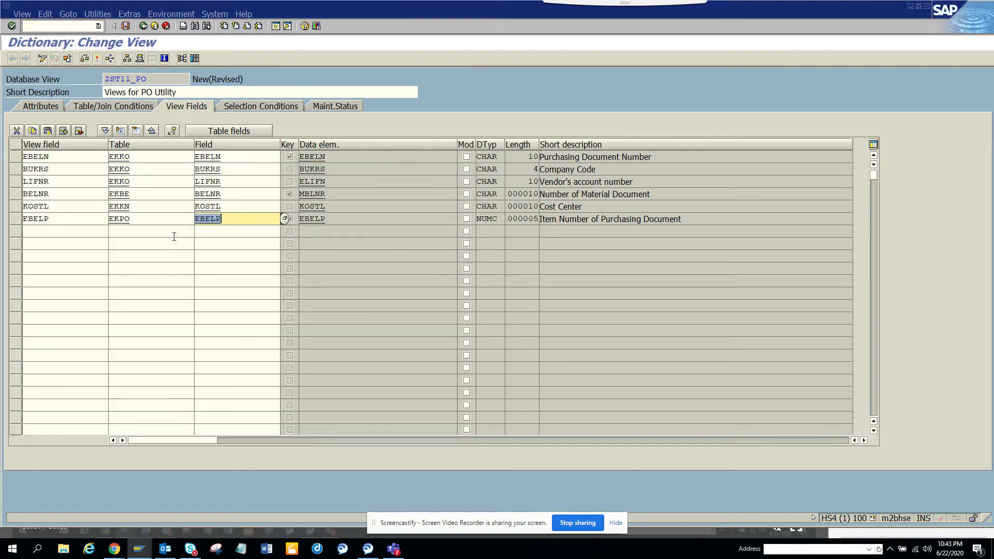
{"action": "left_click", "coordinate": [187, 232]}
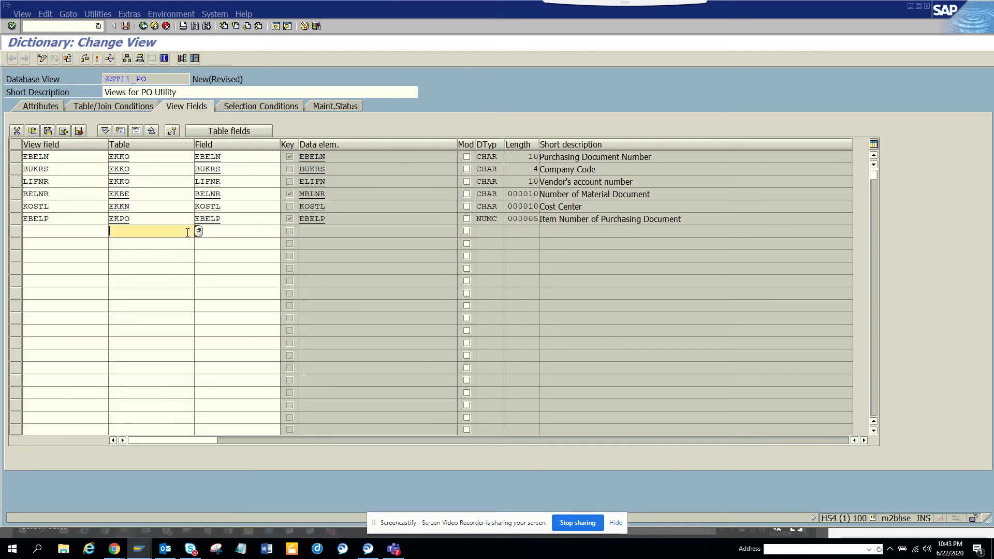
{"action": "left_click", "coordinate": [226, 231]}
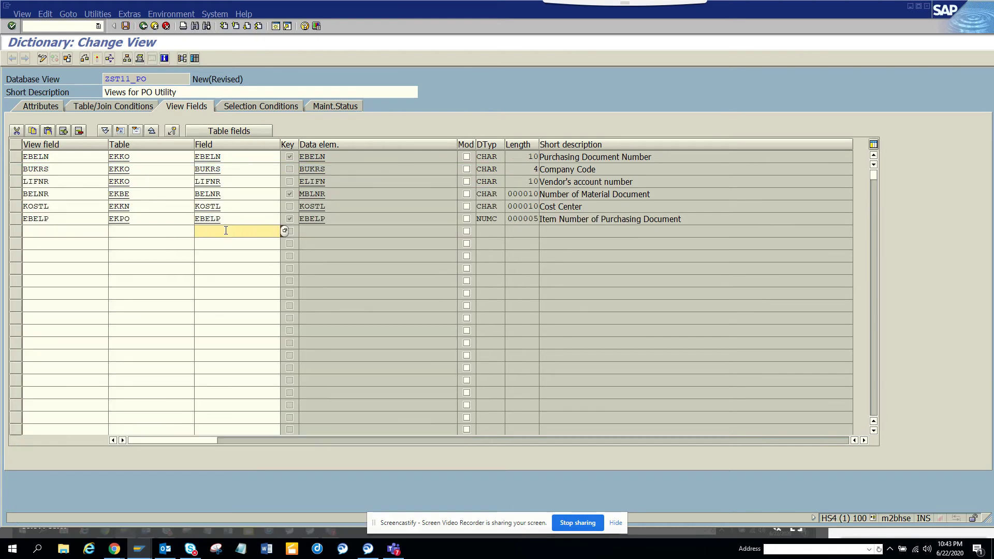
{"action": "left_click", "coordinate": [284, 231]}
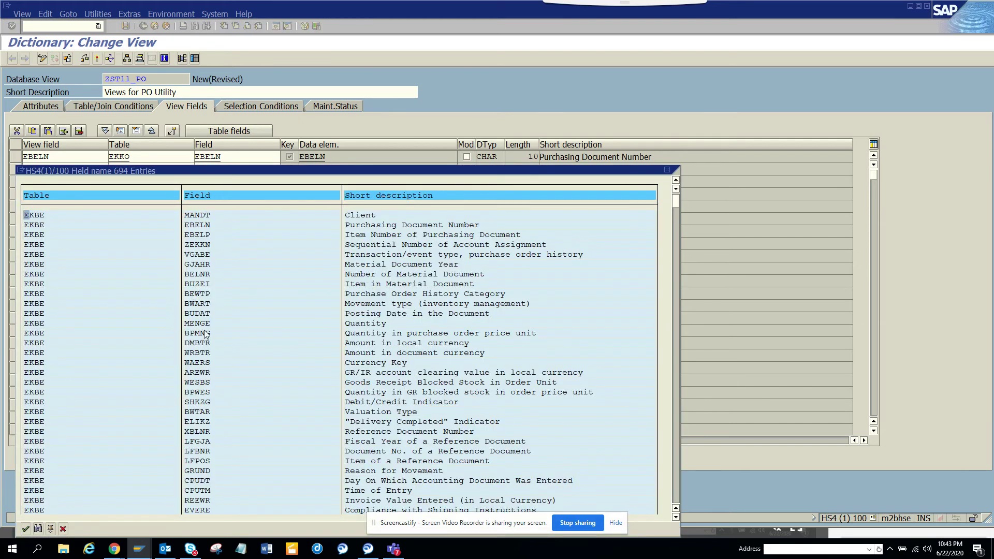
- Search the field list for 'erks' and add EKPO's WERKS as the seventh field
{"action": "key", "text": "ctrl+f"}
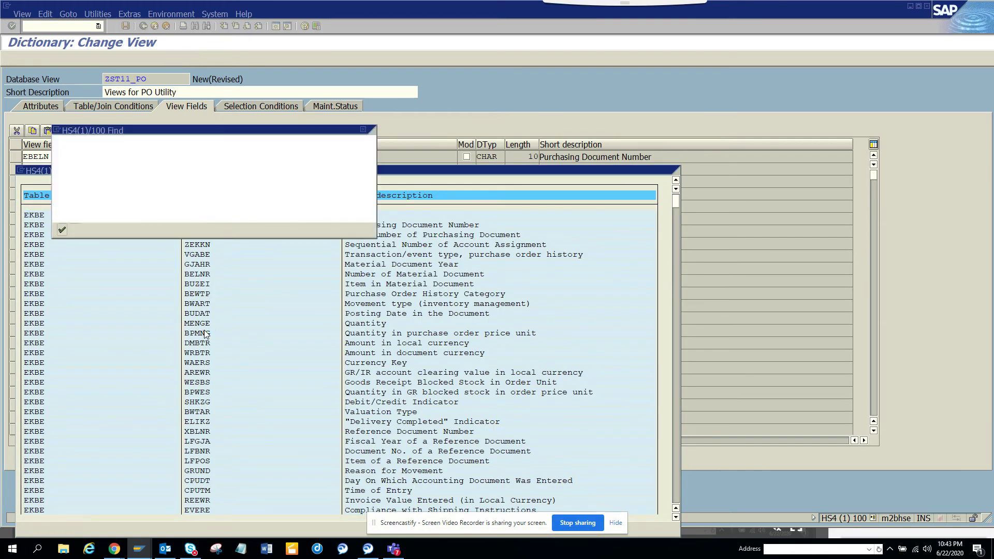
{"action": "type", "text": "erk"}
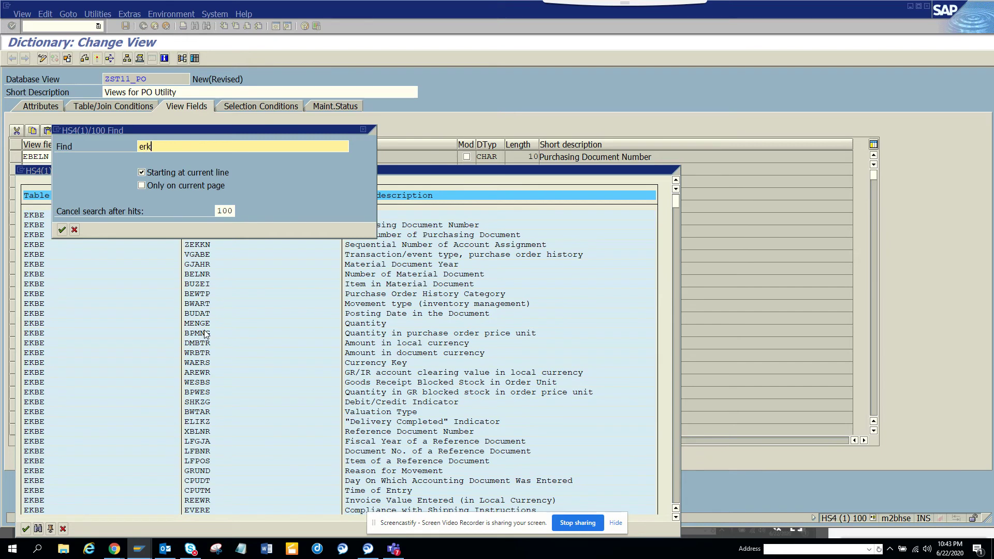
{"action": "type", "text": "s"}
{"action": "key", "text": "Return"}
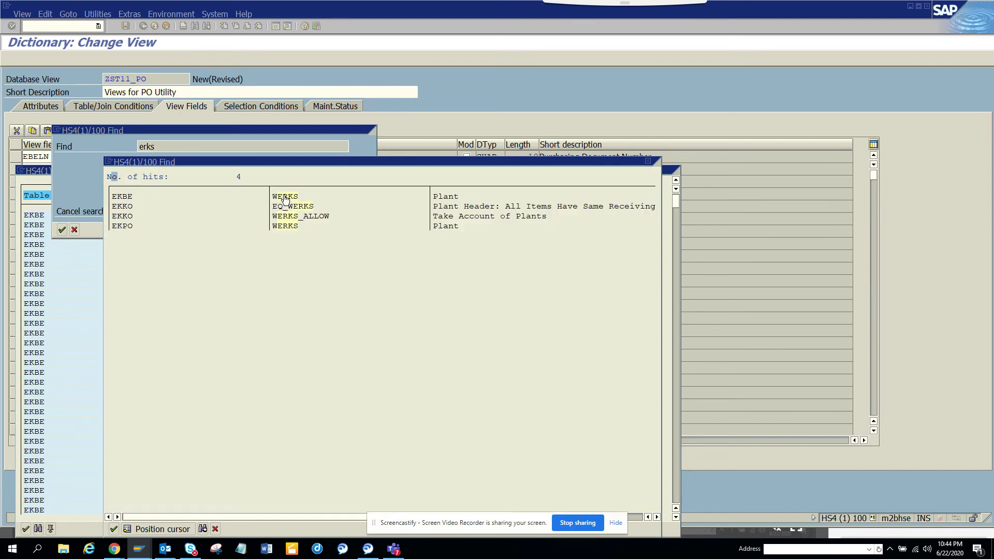
{"action": "double_click", "coordinate": [286, 226]}
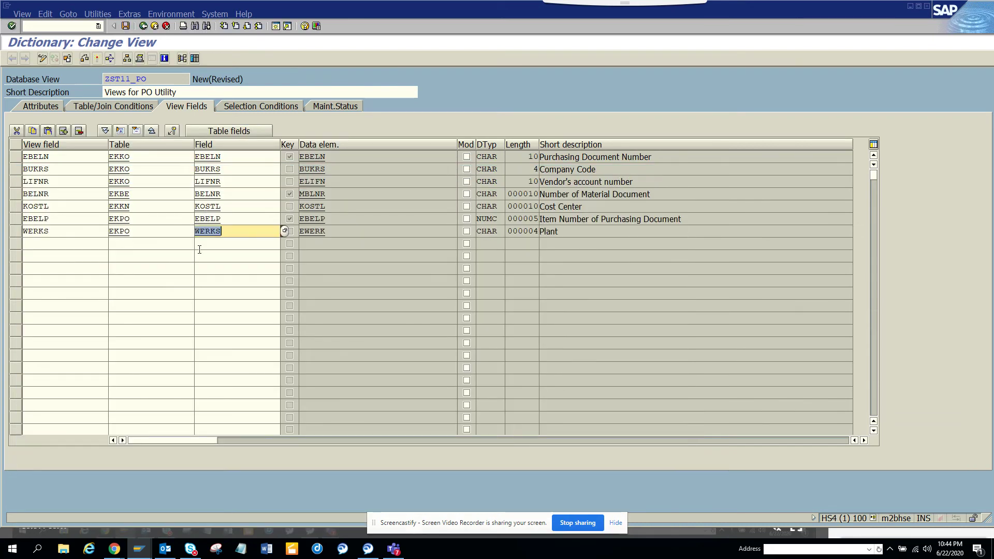
- Activate ZST11_PO as a local object and review the log blaming EKPN-EBELP
{"action": "left_click", "coordinate": [94, 61]}
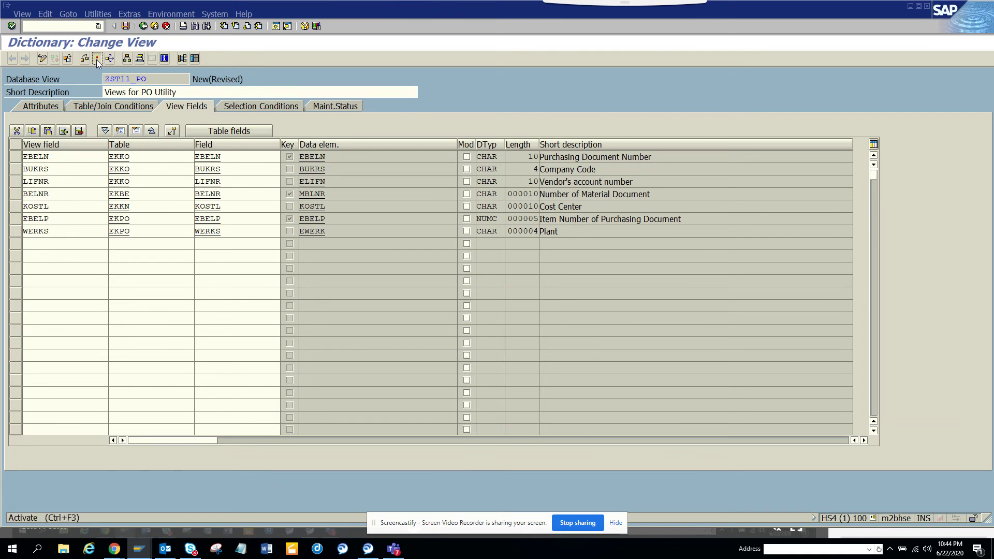
{"action": "key", "text": "Return"}
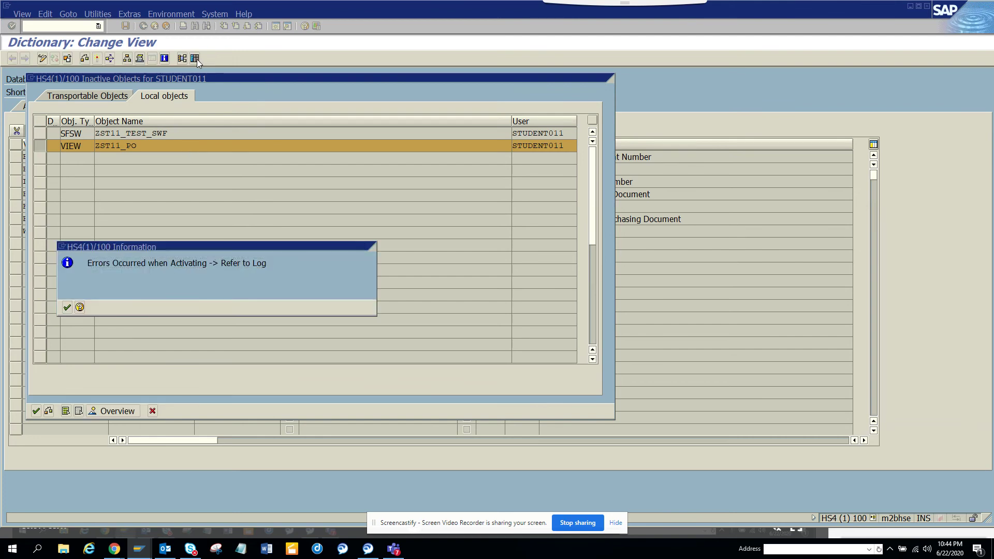
{"action": "key", "text": "Return"}
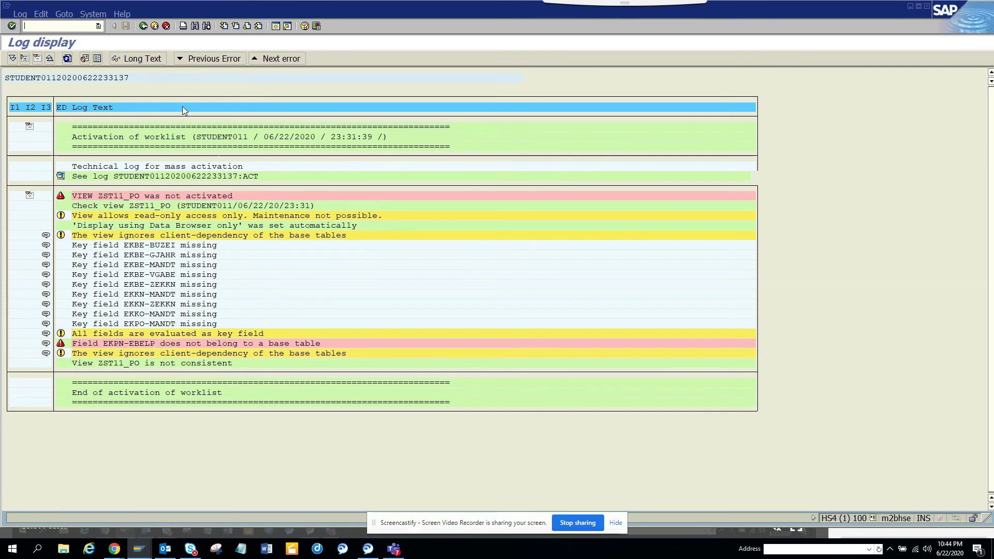
{"action": "left_click", "coordinate": [144, 26]}
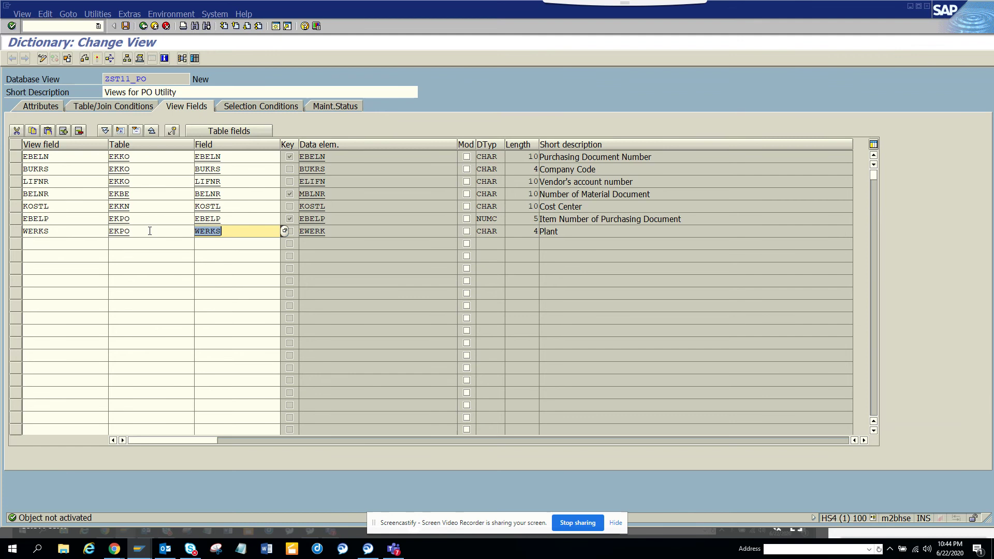
- Change the fifth join's table from EKPN to EKKN and reactivate the view
{"action": "left_click", "coordinate": [122, 103]}
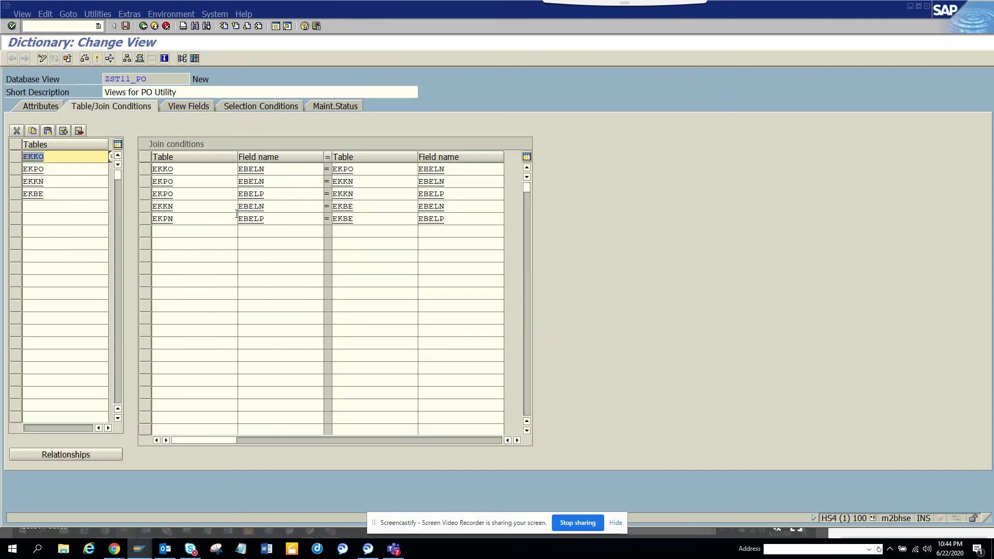
{"action": "left_click", "coordinate": [173, 216]}
{"action": "key", "text": "BackSpace"}
{"action": "type", "text": "k"}
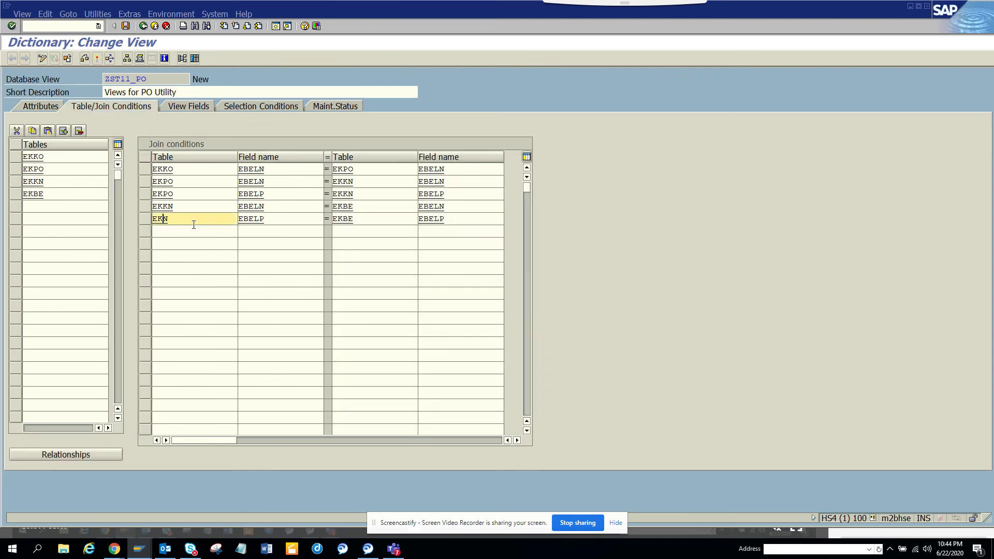
{"action": "key", "text": "Return"}
{"action": "left_click", "coordinate": [96, 59]}
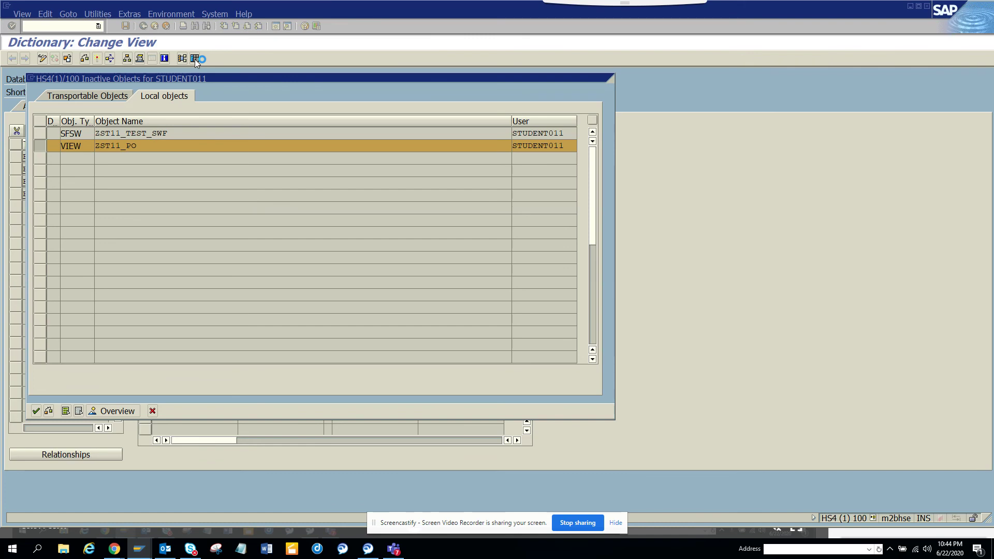
- Confirm activation despite warnings and display the view's 200 entries in the Data Browser
{"action": "left_click", "coordinate": [194, 211]}
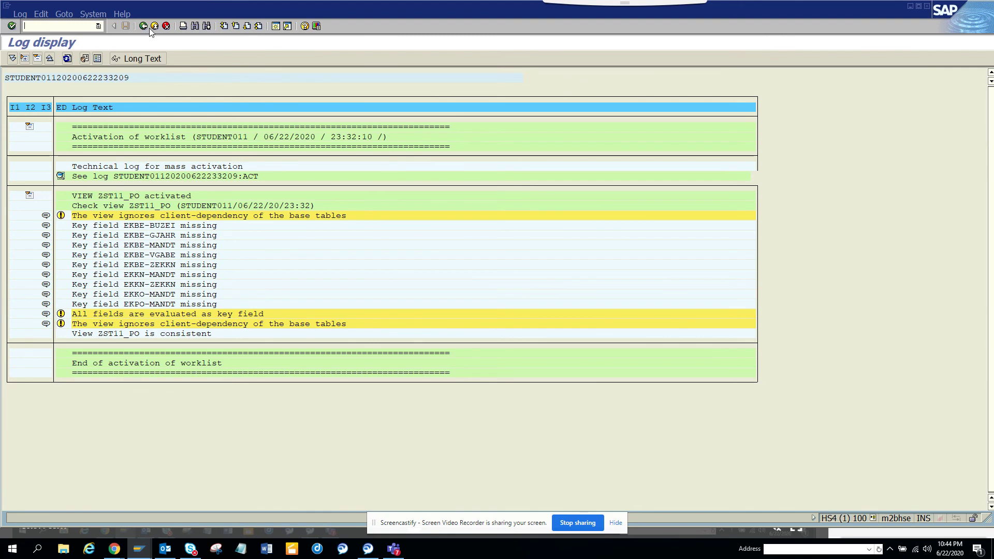
{"action": "left_click", "coordinate": [144, 26]}
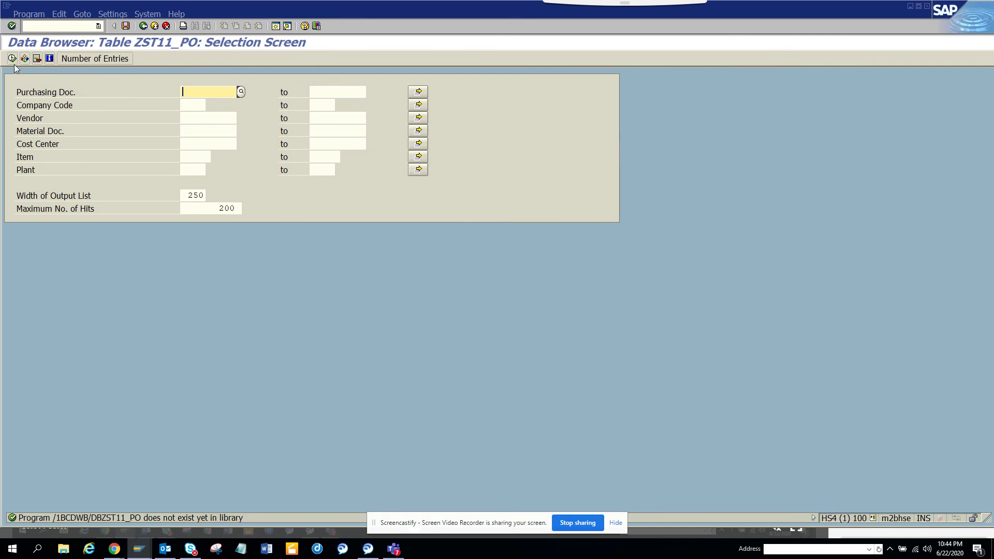
{"action": "left_click", "coordinate": [12, 60]}
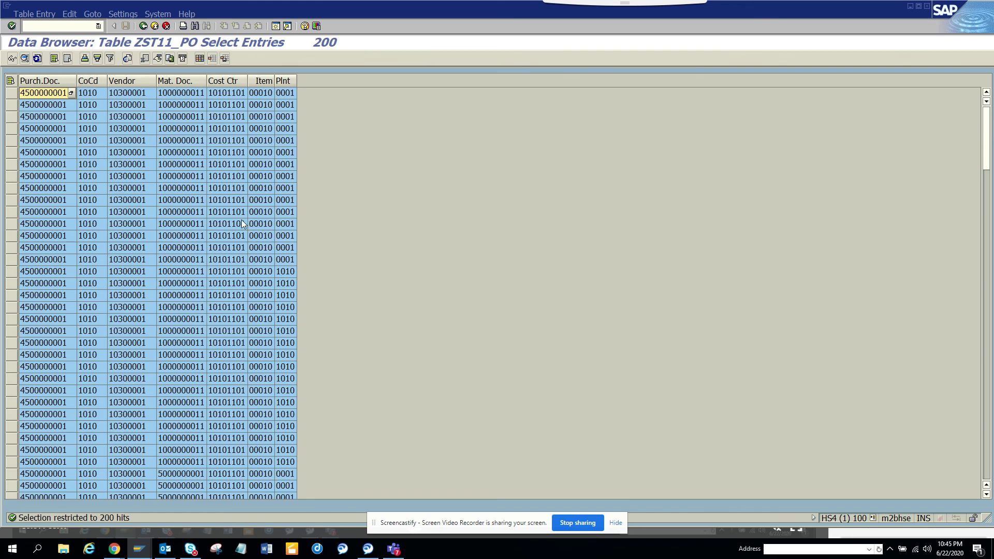
- Go back from the ZST11_PO result list through the selection screen toward the view definition
{"action": "left_click", "coordinate": [143, 26]}
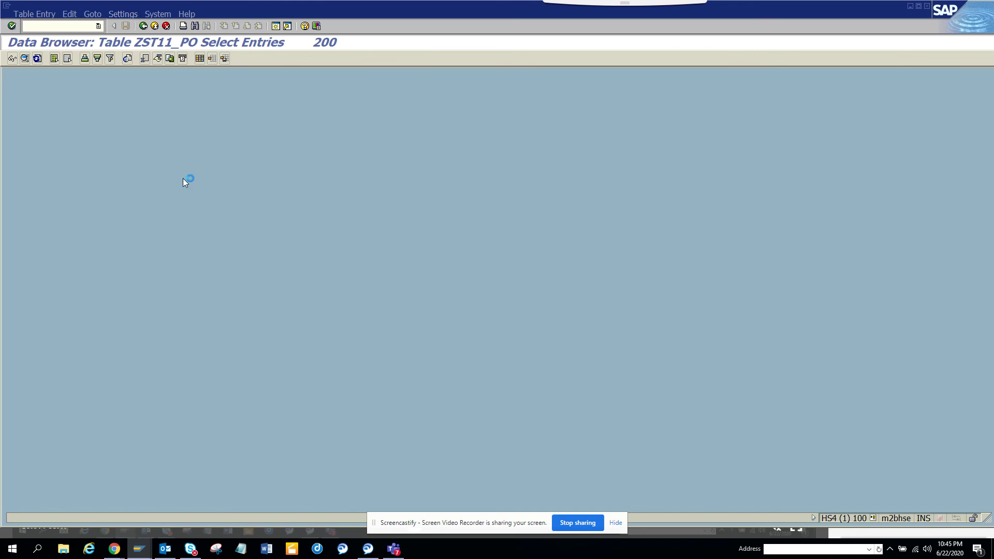
{"action": "left_click", "coordinate": [144, 26]}
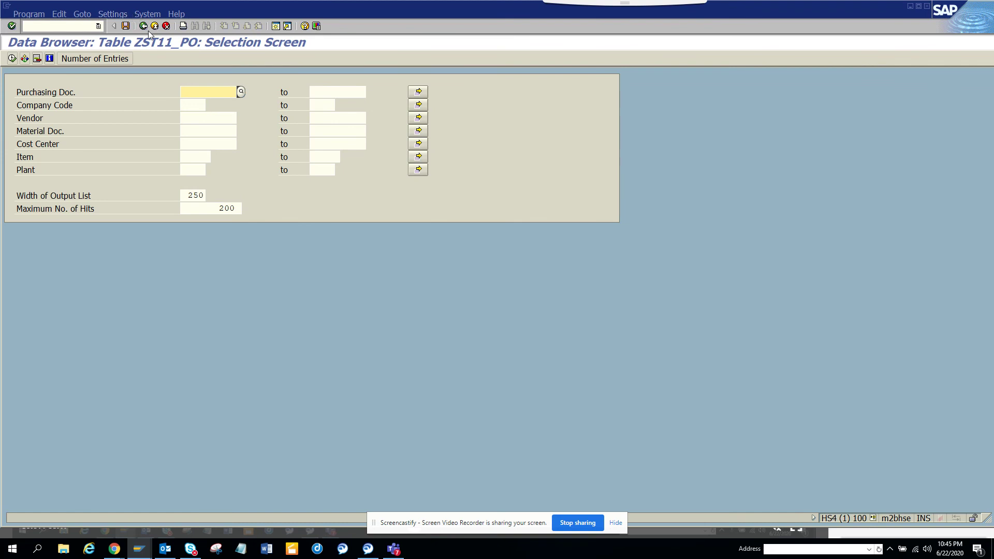